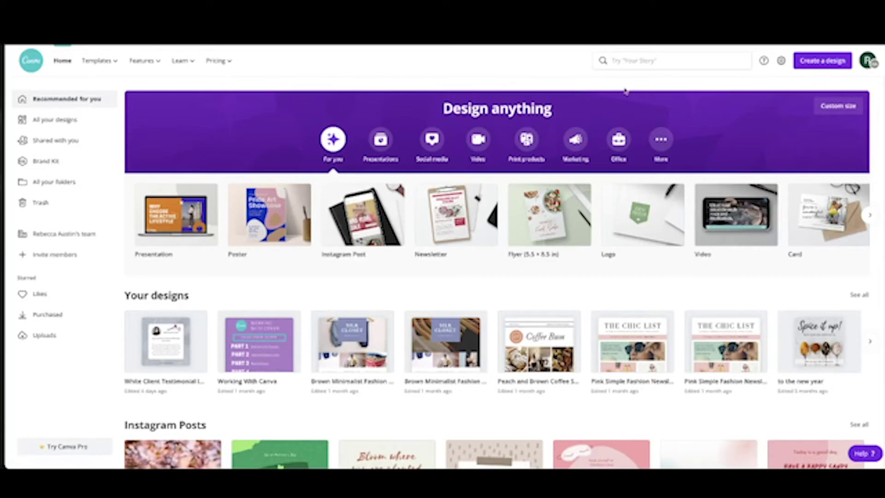
- Search Canva's templates for 'testimonial'
left_click(625, 59)
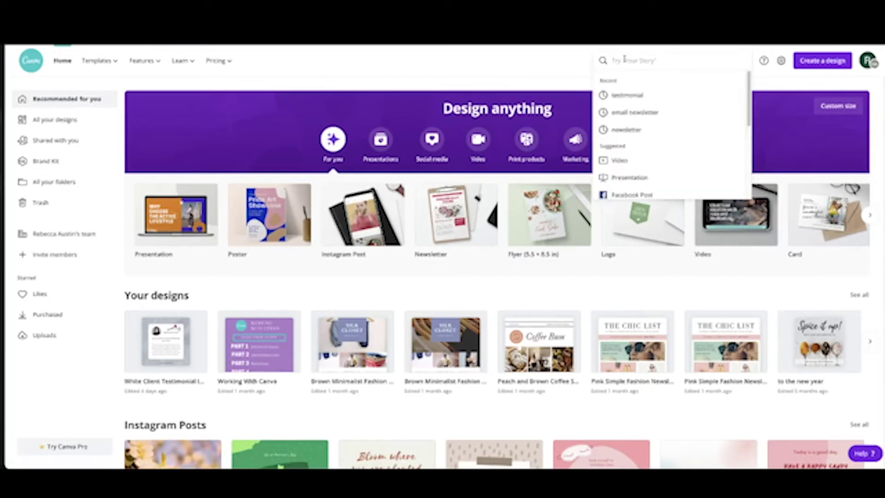
type("testimonial")
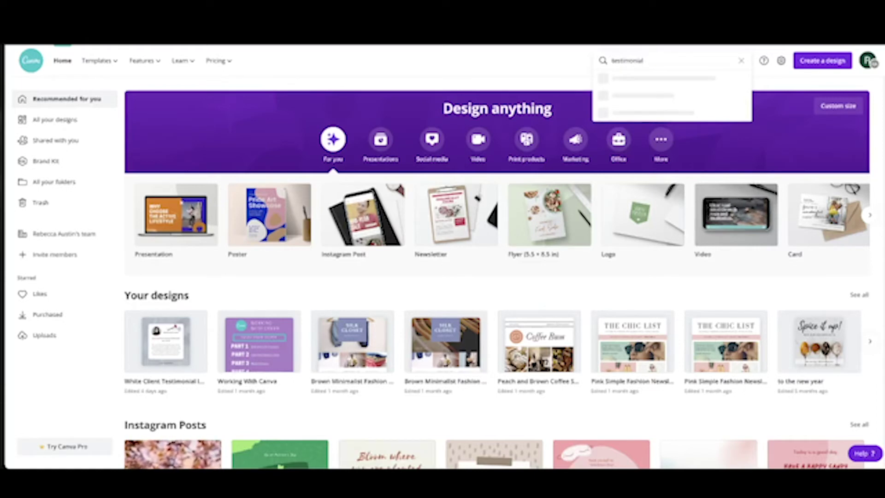
key("Return")
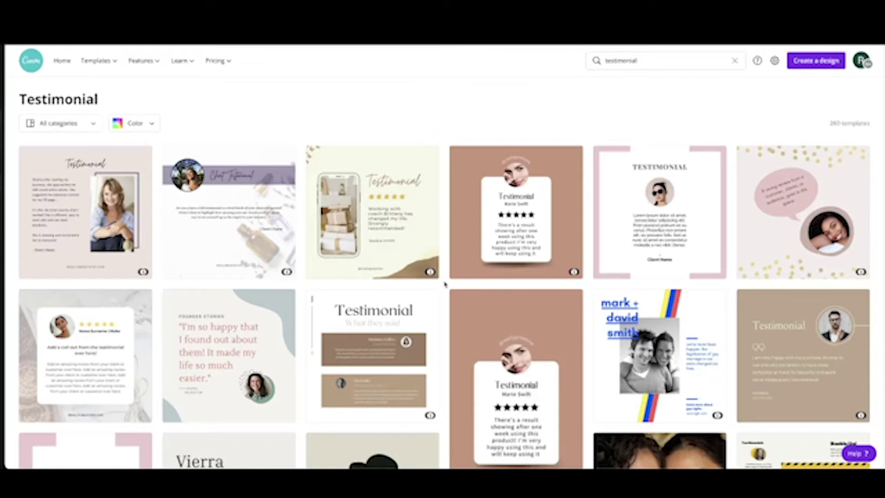
- Scroll through the testimonial template results to compare the designs
scroll(444, 284, "down", 1)
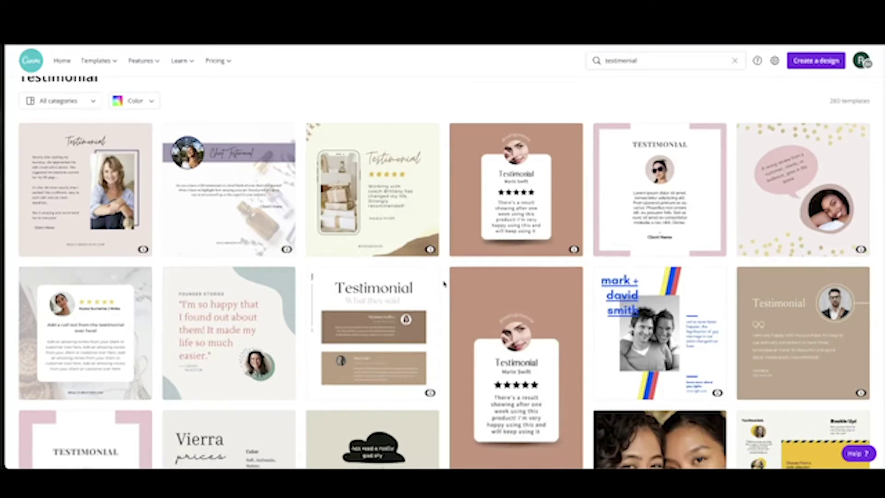
scroll(444, 284, "down", 1)
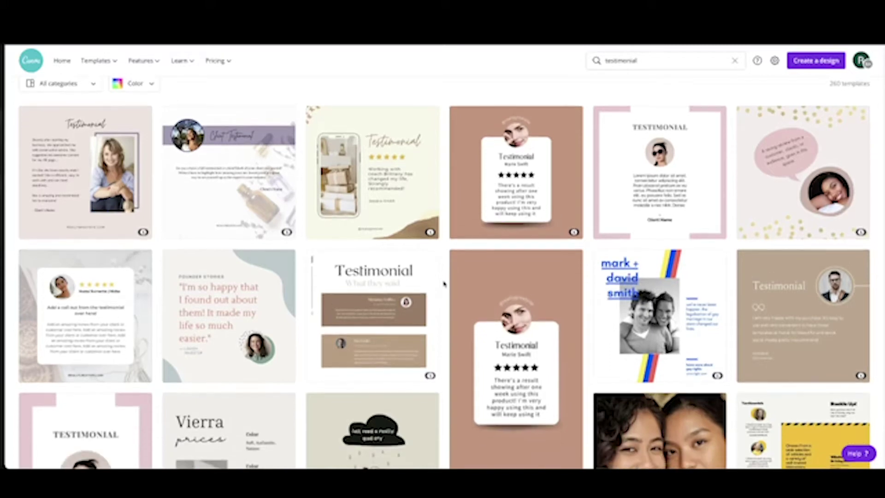
scroll(445, 284, "down", 1)
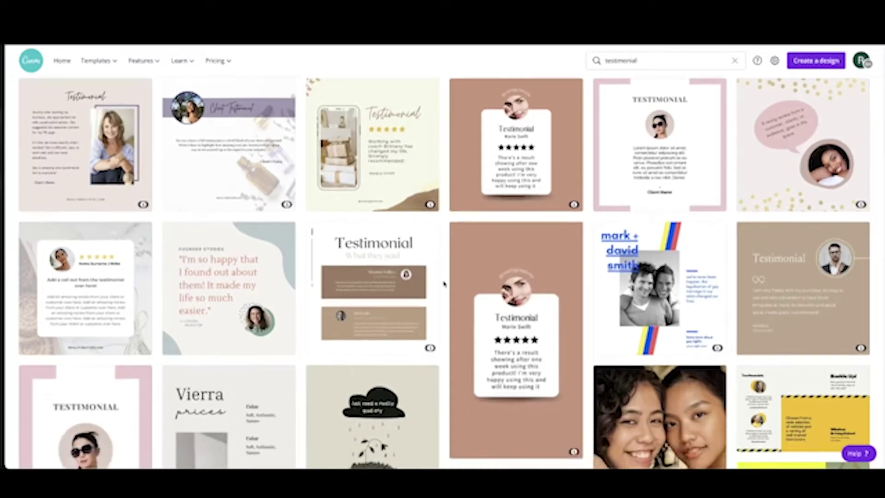
scroll(445, 284, "down", 2)
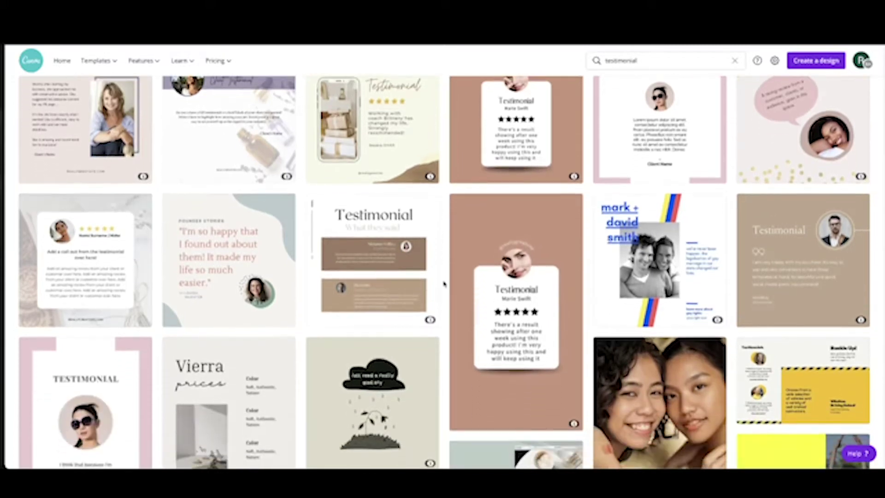
scroll(445, 284, "up", 5)
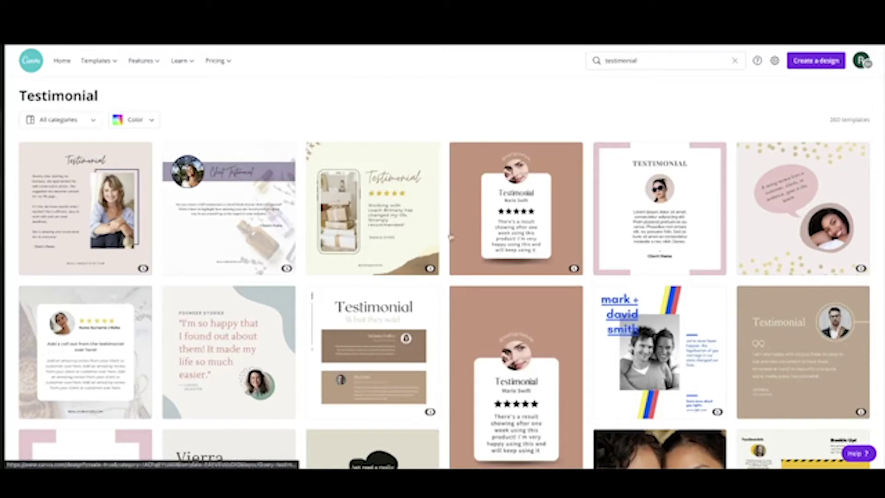
scroll(447, 238, "down", 1)
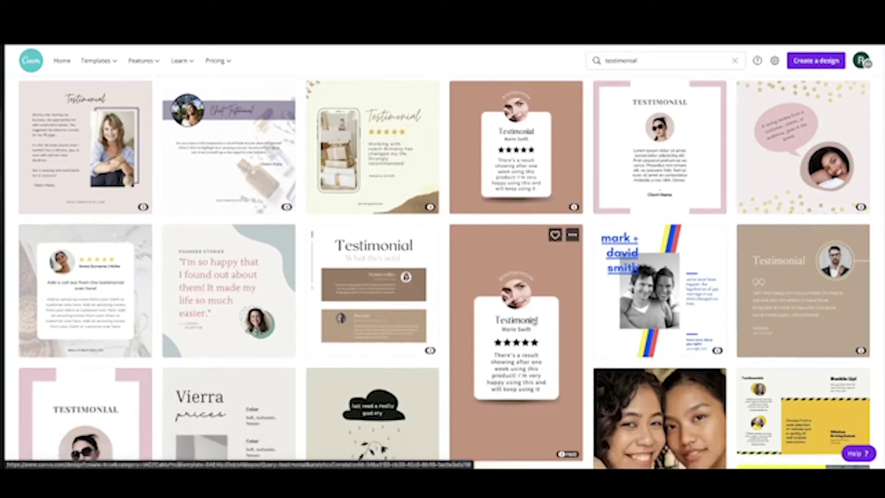
scroll(521, 320, "down", 2)
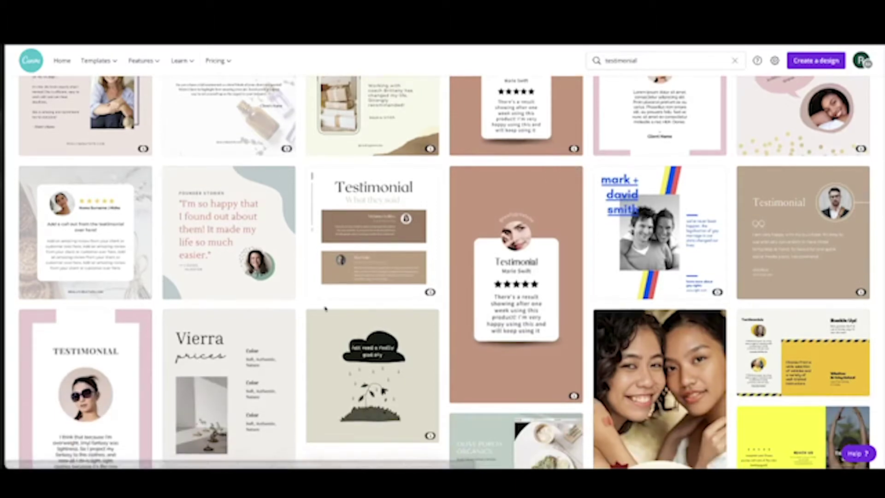
scroll(440, 295, "up", 1)
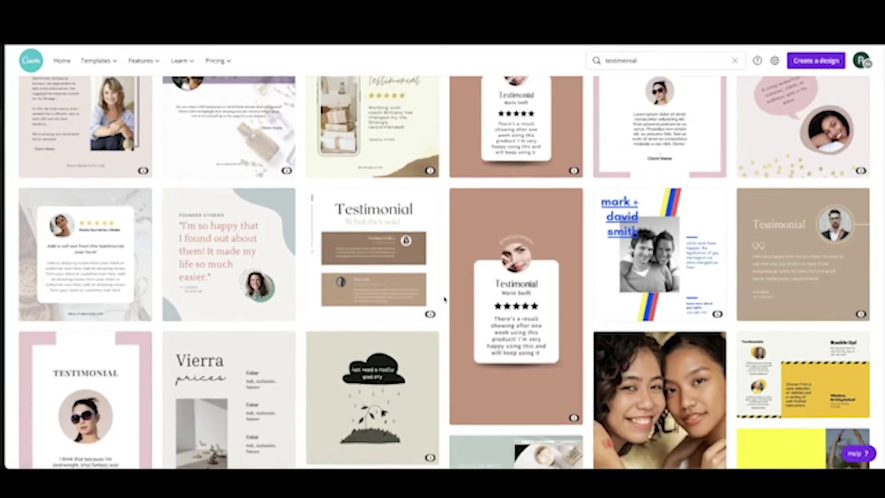
scroll(446, 298, "up", 2)
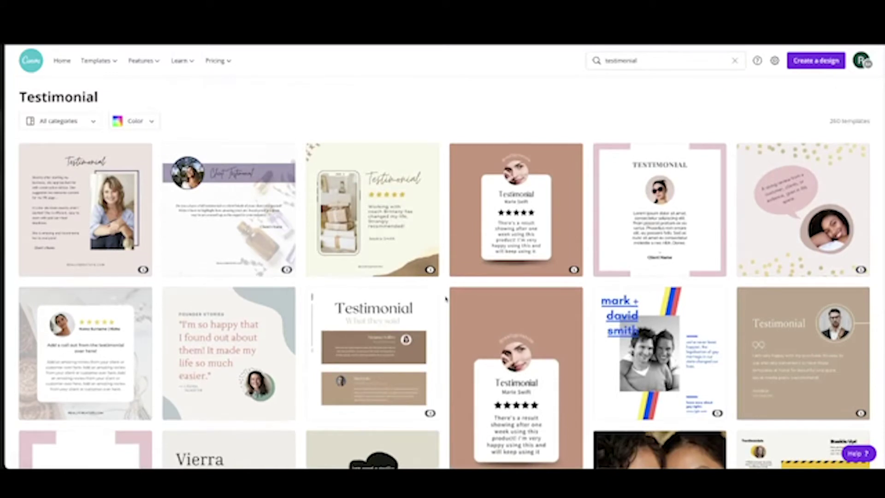
scroll(446, 299, "down", 1)
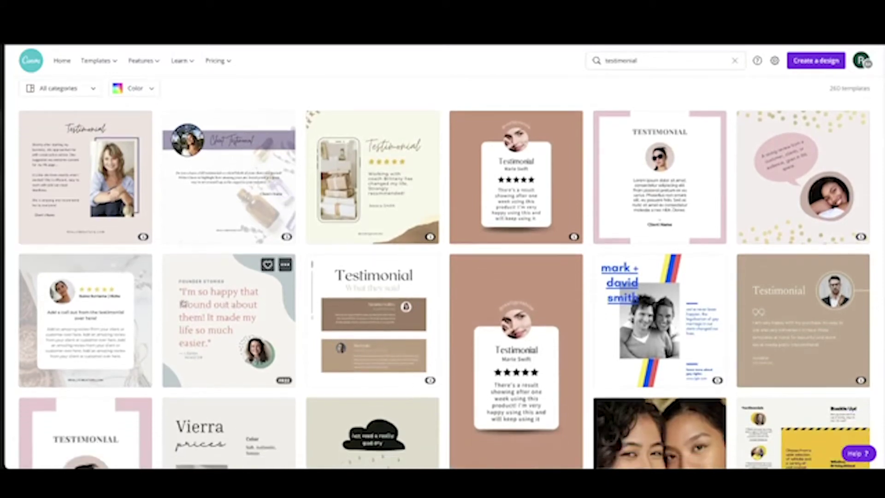
scroll(130, 313, "down", 3)
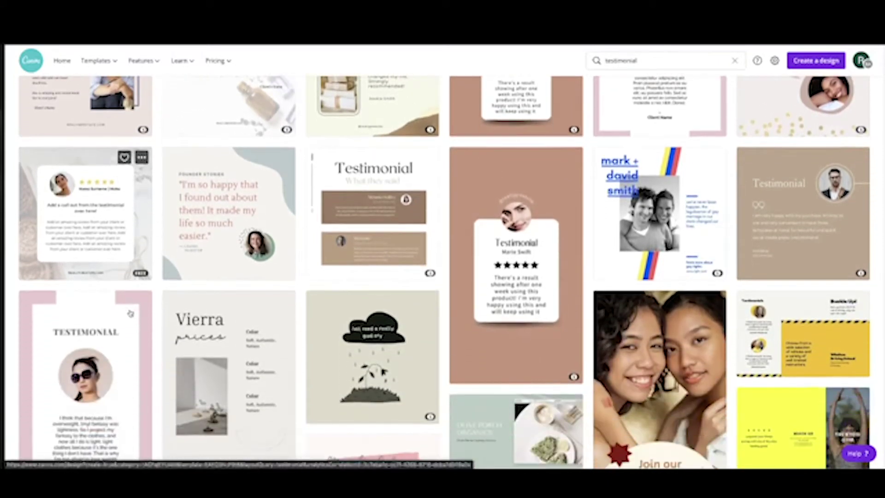
scroll(130, 313, "down", 3)
scroll(130, 313, "down", 2)
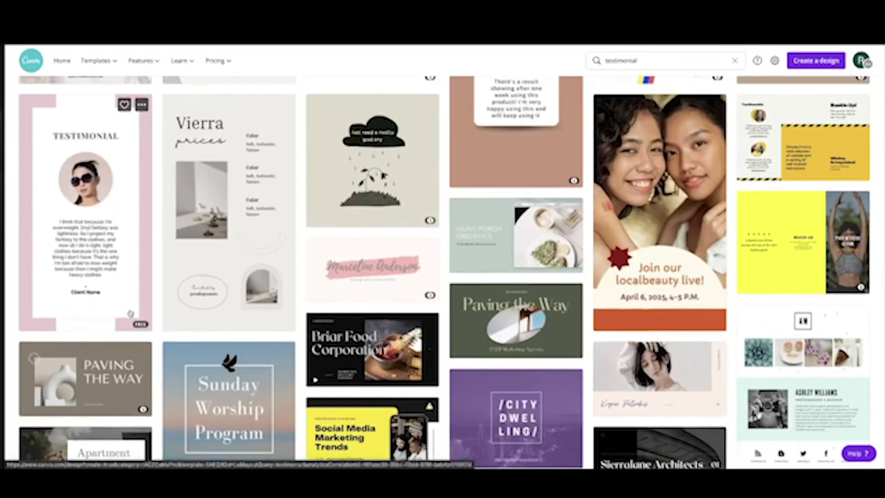
scroll(130, 314, "down", 6)
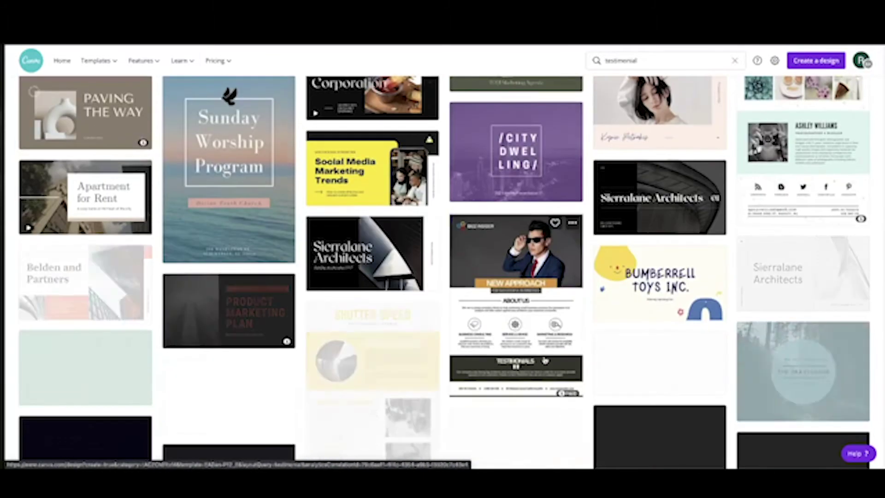
scroll(292, 332, "up", 2)
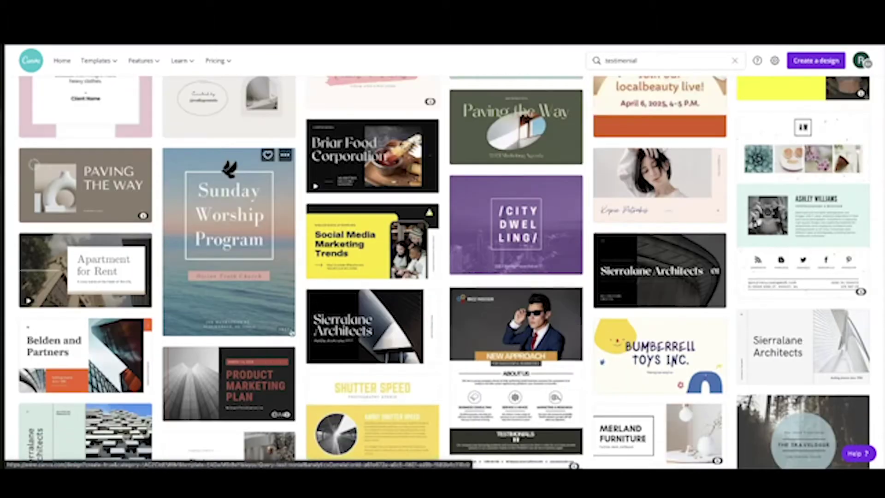
scroll(291, 332, "up", 7)
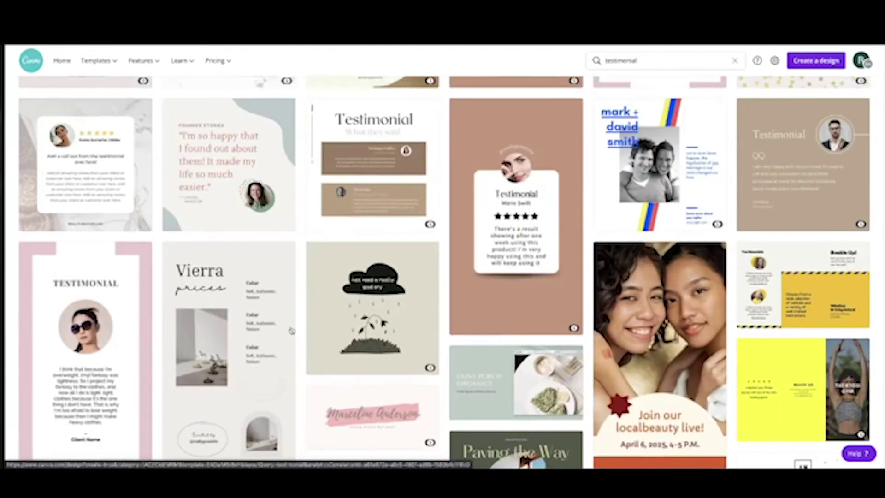
scroll(291, 330, "up", 3)
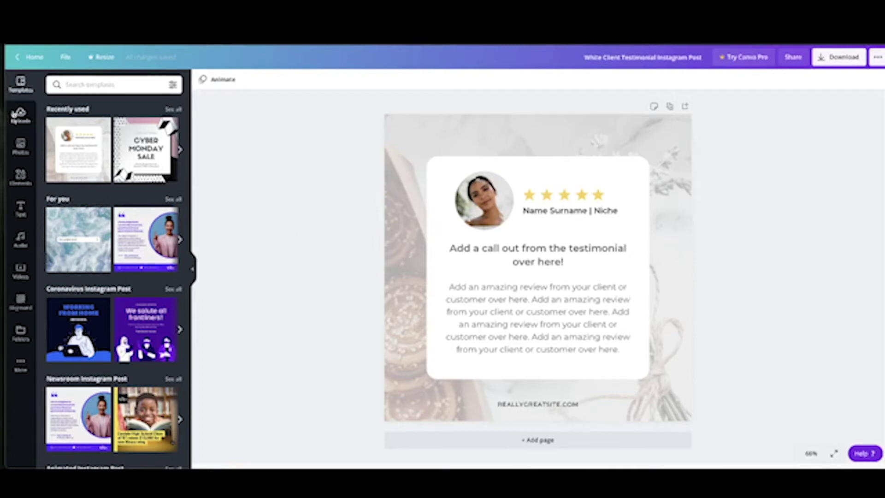
- Check the Uploads panel, then switch to the Photos stock library
left_click(21, 115)
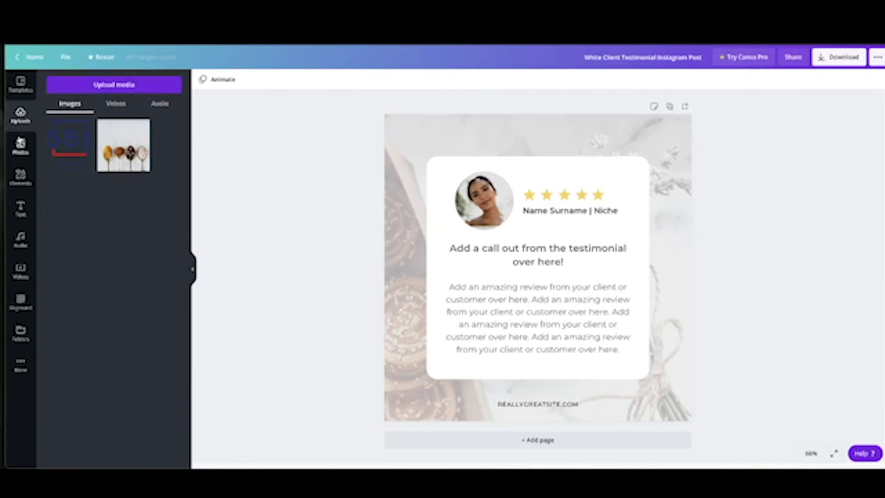
left_click(21, 147)
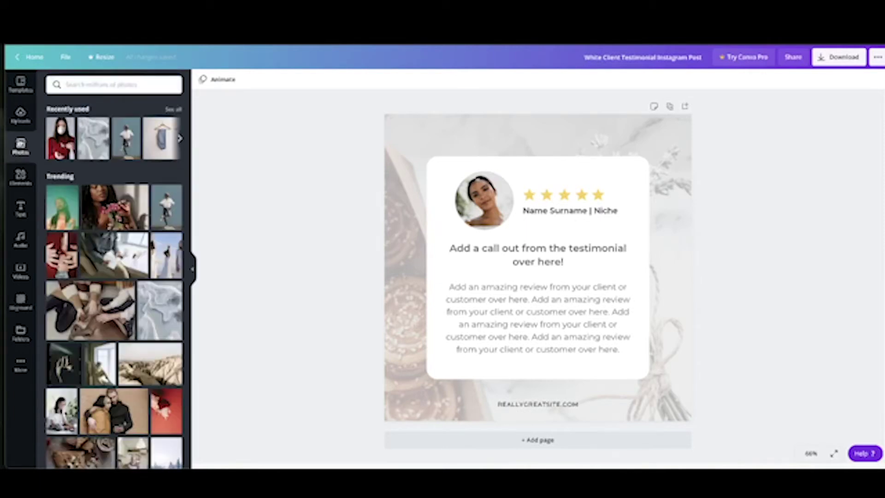
- Scroll through the Trending stock photos beside the testimonial design
scroll(114, 277, "down", 1)
scroll(136, 234, "down", 4)
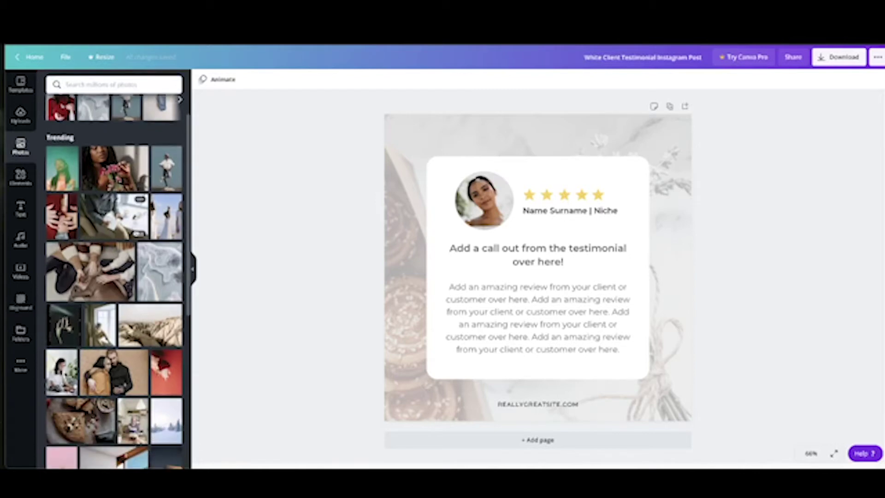
scroll(136, 233, "up", 2)
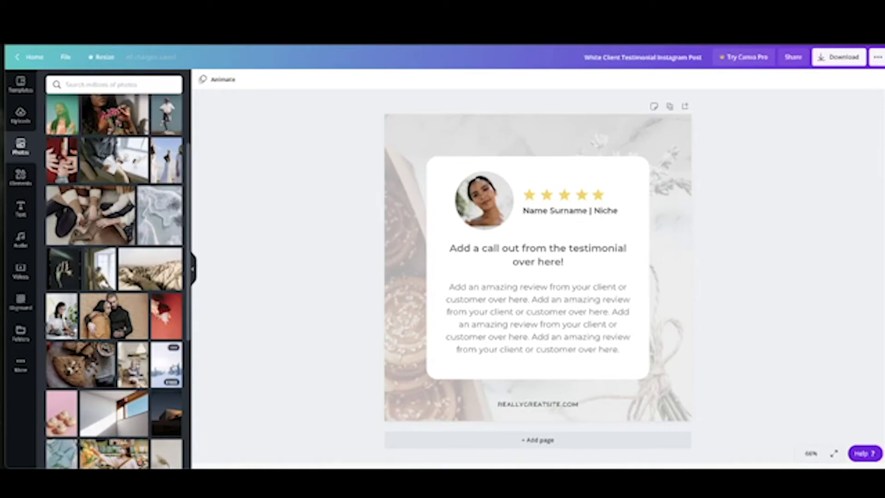
scroll(117, 281, "down", 4)
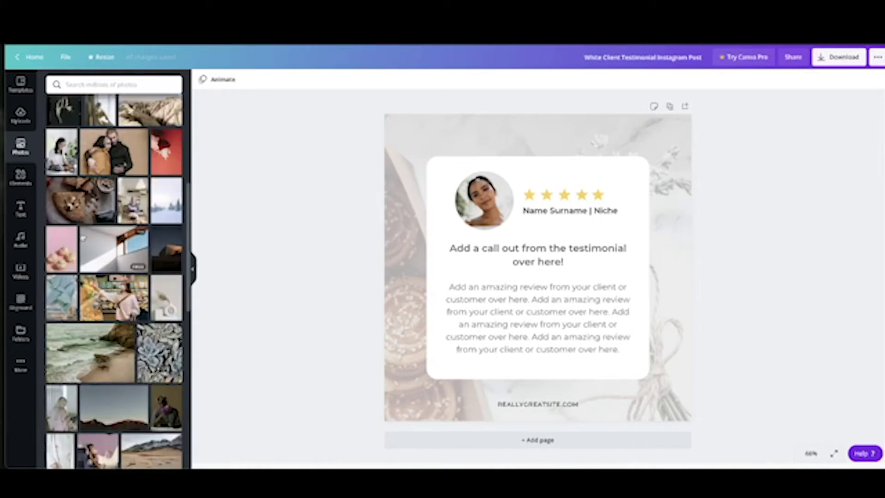
scroll(119, 230, "up", 5)
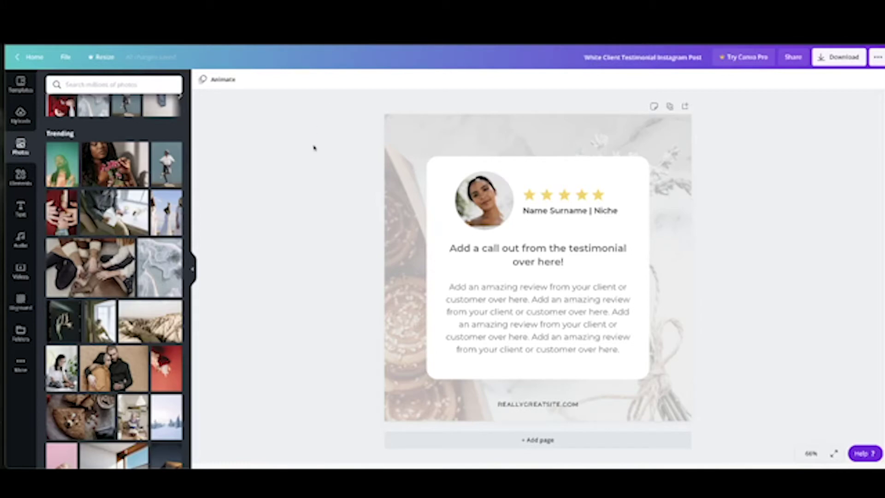
scroll(116, 139, "up", 2)
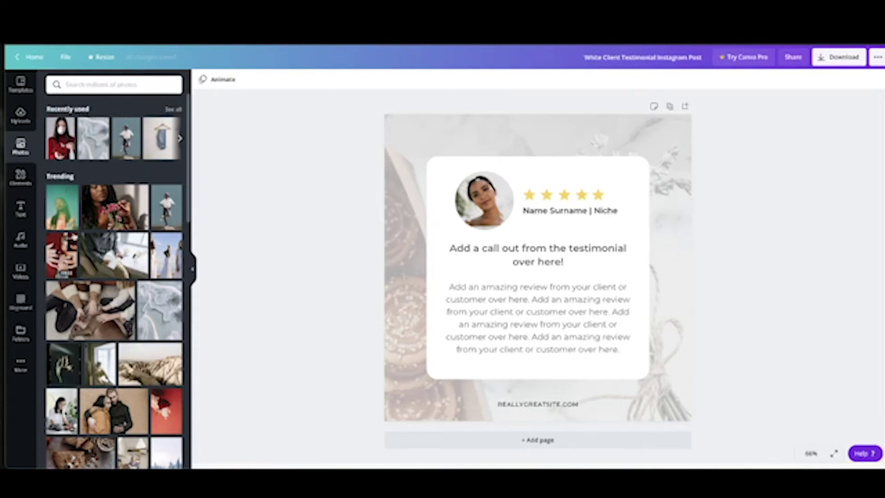
scroll(103, 254, "down", 8)
scroll(103, 253, "up", 8)
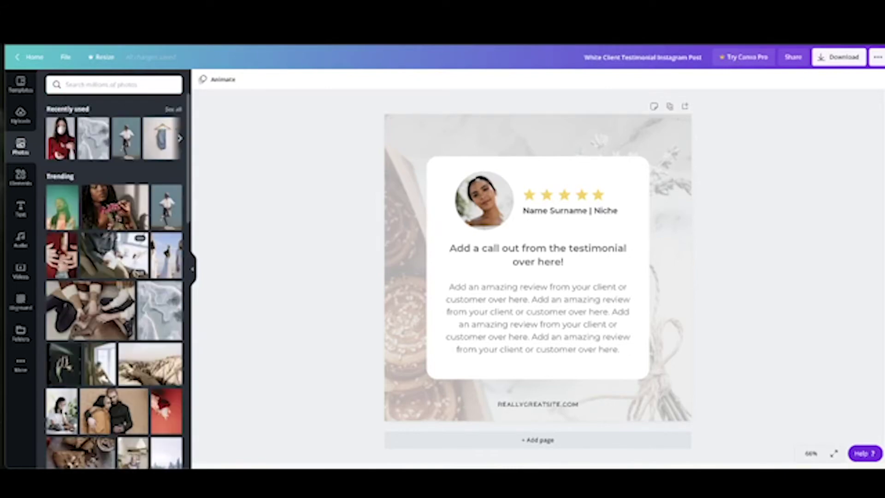
- Search the stock photos for 'yoga' and look through the results
left_click(125, 84)
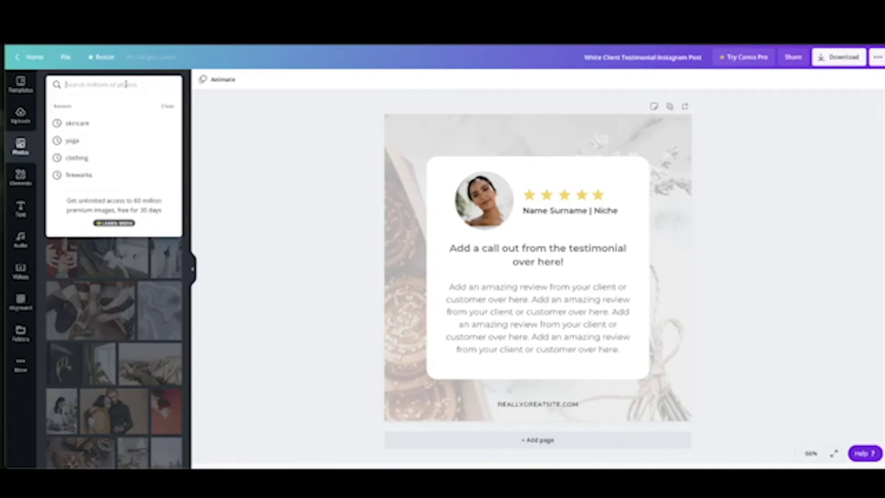
type("yoga")
key("Return")
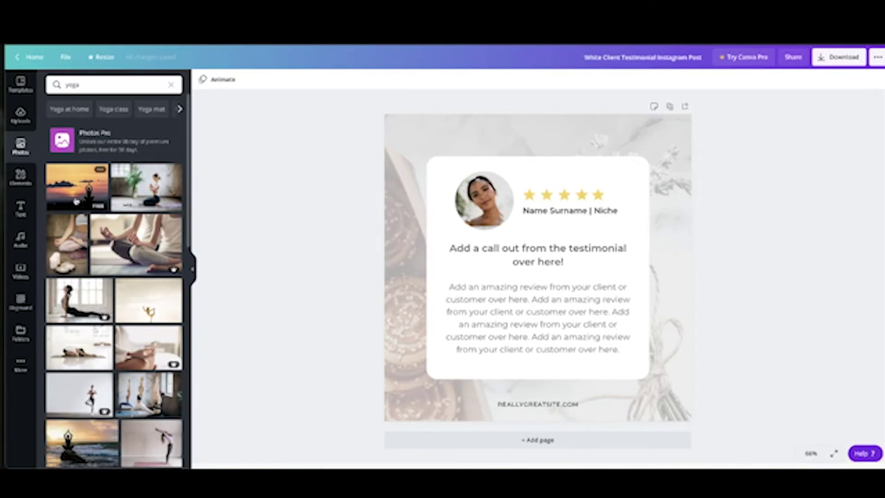
scroll(74, 251, "down", 1)
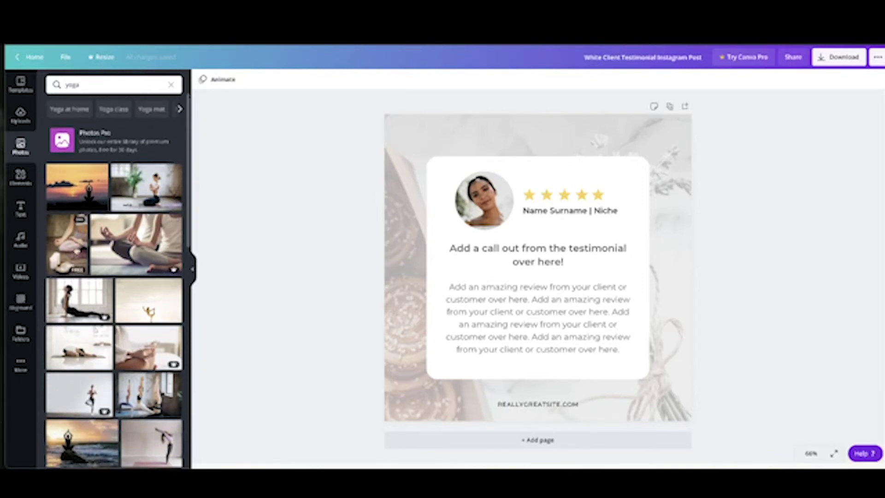
scroll(134, 280, "down", 1)
scroll(133, 280, "up", 1)
- Search the stock photos for 'skincare' and scroll through the results
left_click(88, 89)
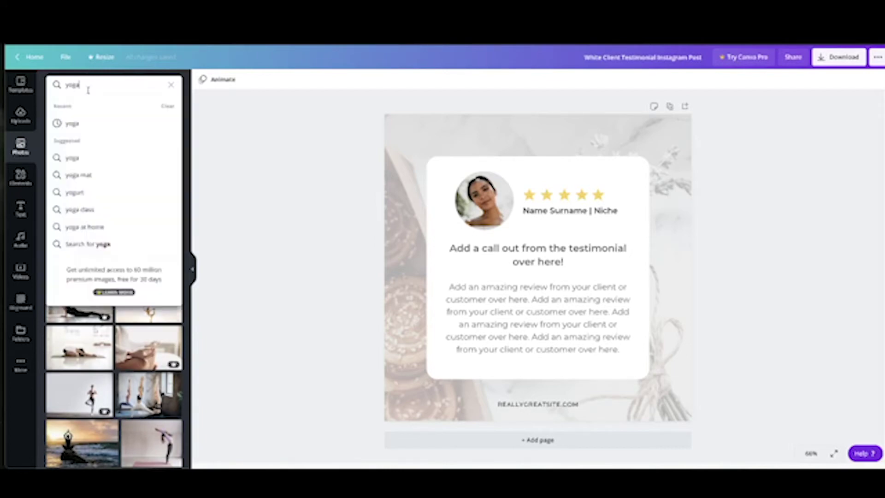
type("skincare")
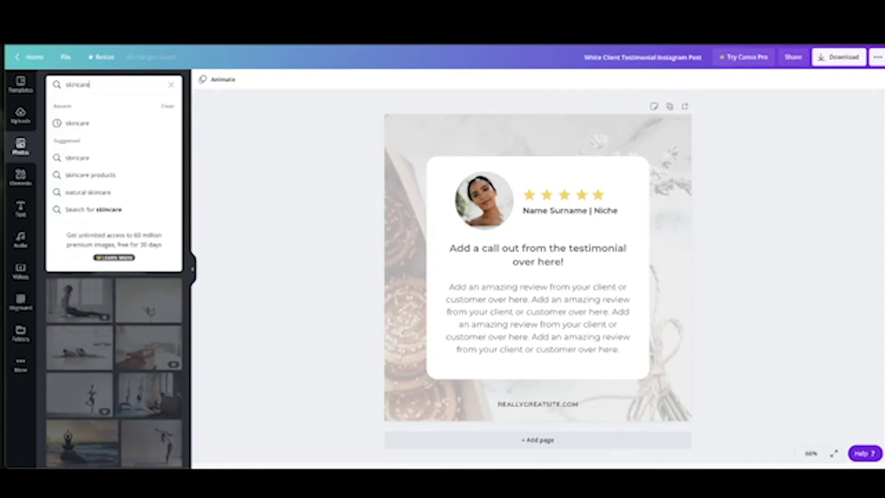
key("Return")
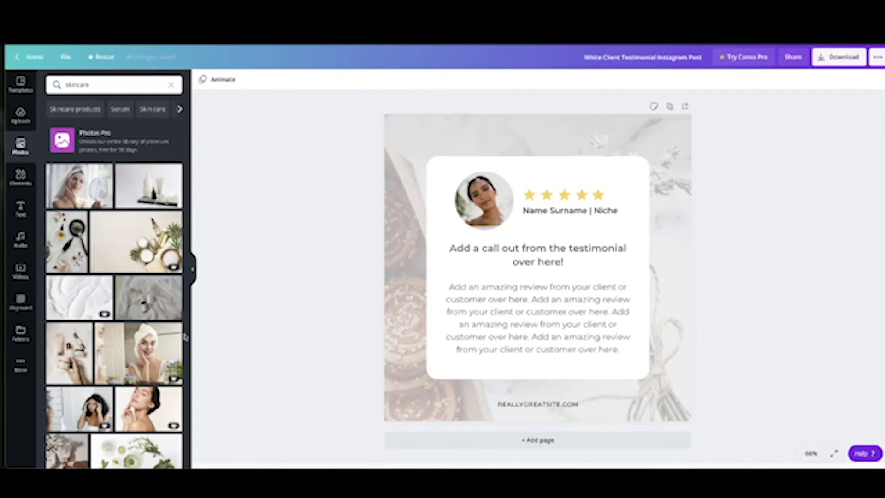
scroll(168, 336, "down", 1)
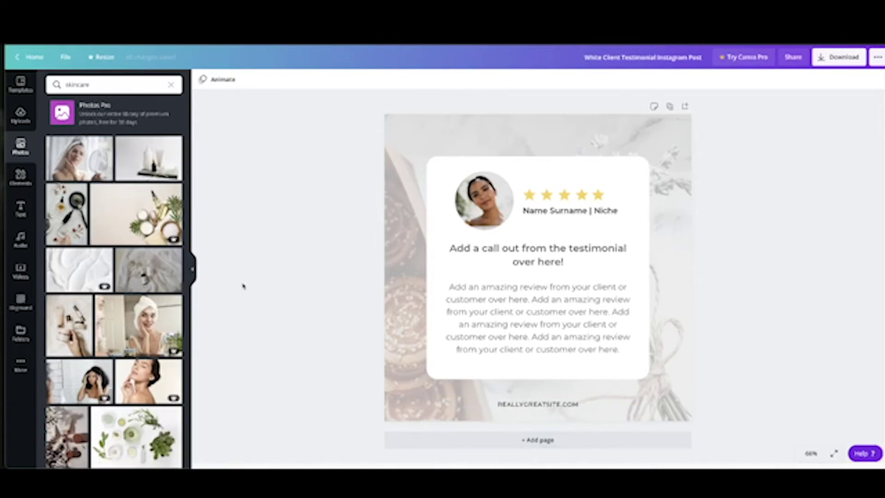
scroll(138, 313, "down", 3)
scroll(117, 281, "down", 1)
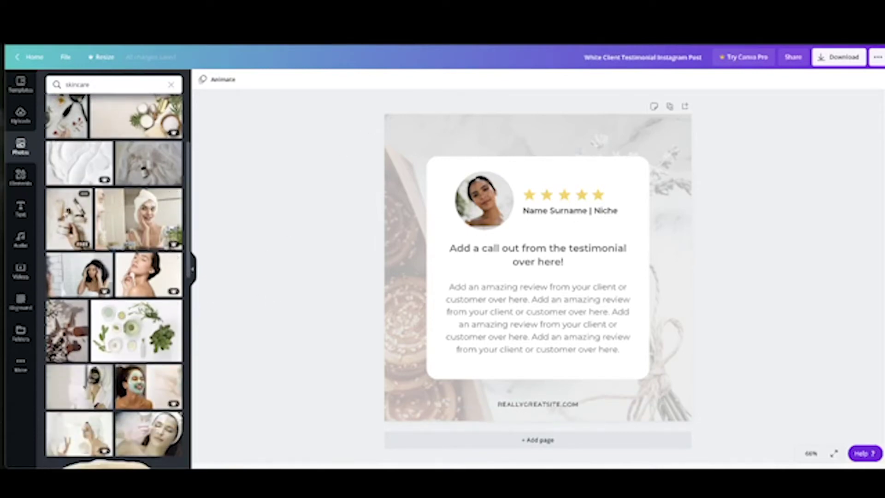
scroll(113, 281, "down", 10)
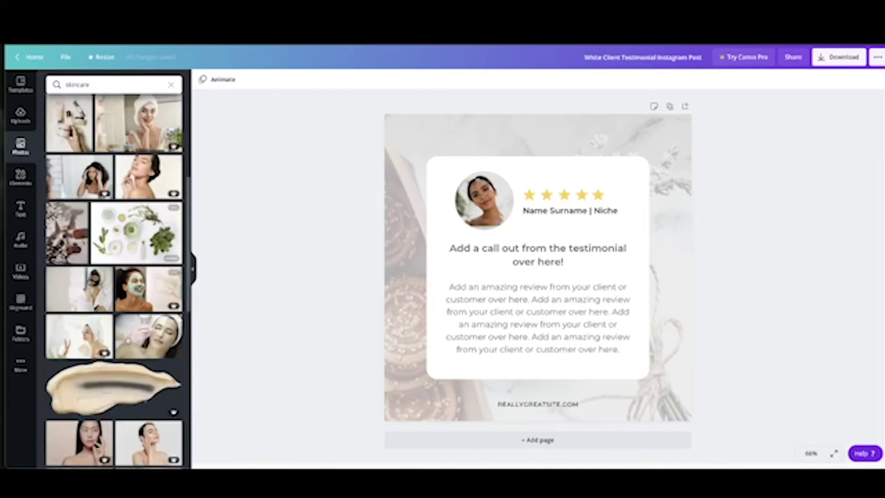
scroll(114, 282, "down", 1)
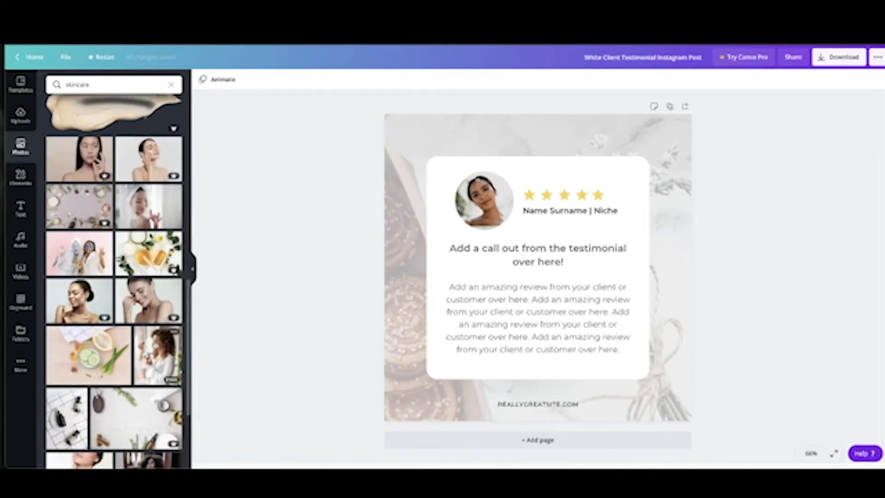
scroll(154, 325, "up", 15)
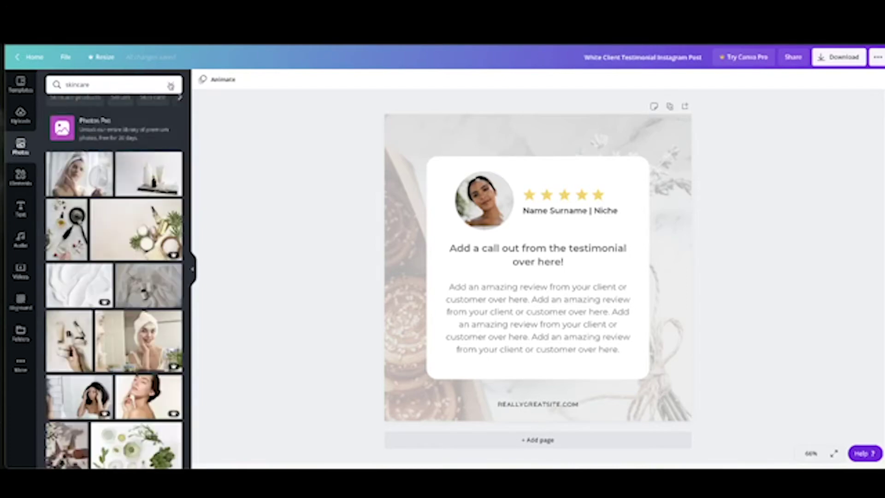
- Clear the search, browse the trending photos and drag the marble photo toward the page
left_click(171, 84)
scroll(114, 282, "down", 4)
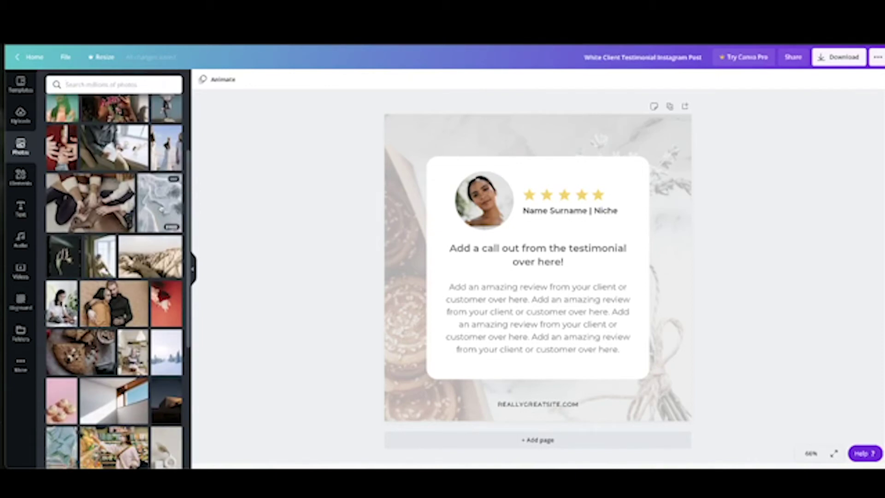
mouse_move(159, 203)
left_mouse_down()
mouse_move(393, 220)
mouse_move(157, 200)
left_mouse_up()
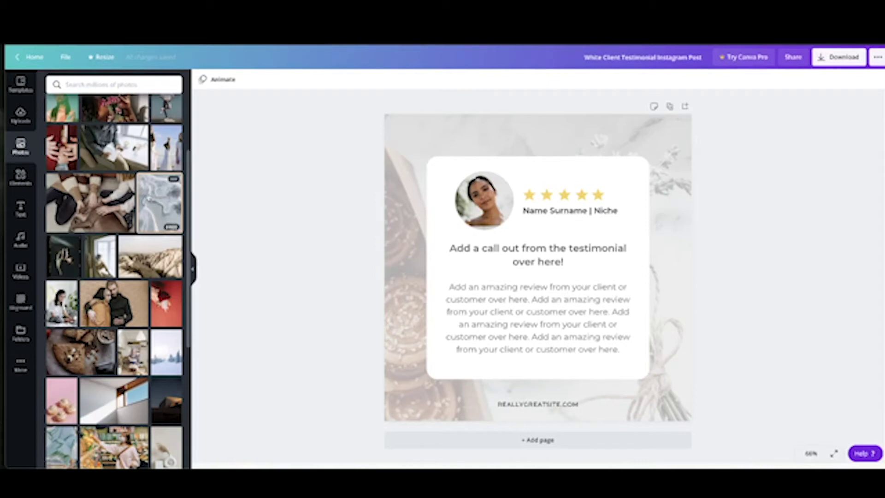
- Make the marble photo the page background and shift it slightly upward in crop mode
left_click_drag(159, 202, 396, 212)
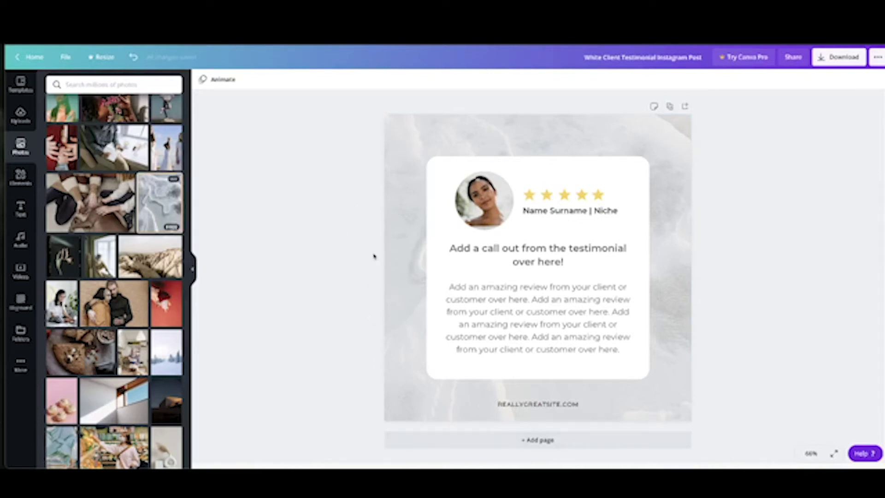
left_click(397, 236)
double_click(399, 236)
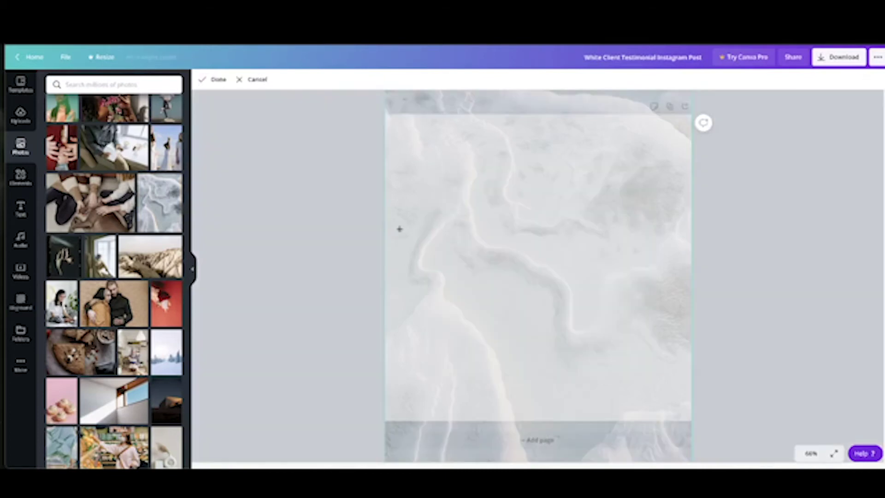
mouse_move(426, 221)
left_mouse_down()
mouse_move(425, 152)
mouse_move(423, 316)
mouse_move(429, 178)
mouse_move(424, 217)
left_mouse_up()
- Set the marble background's transparency to 25
left_click(355, 214)
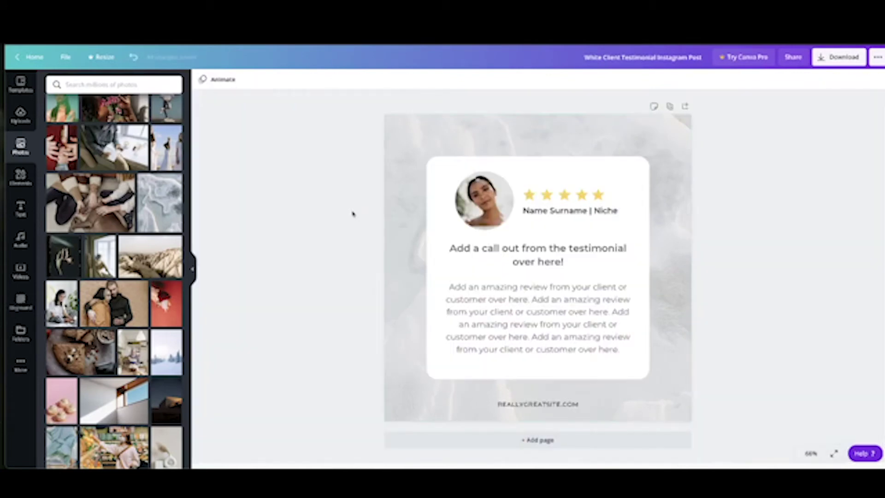
left_click(413, 215)
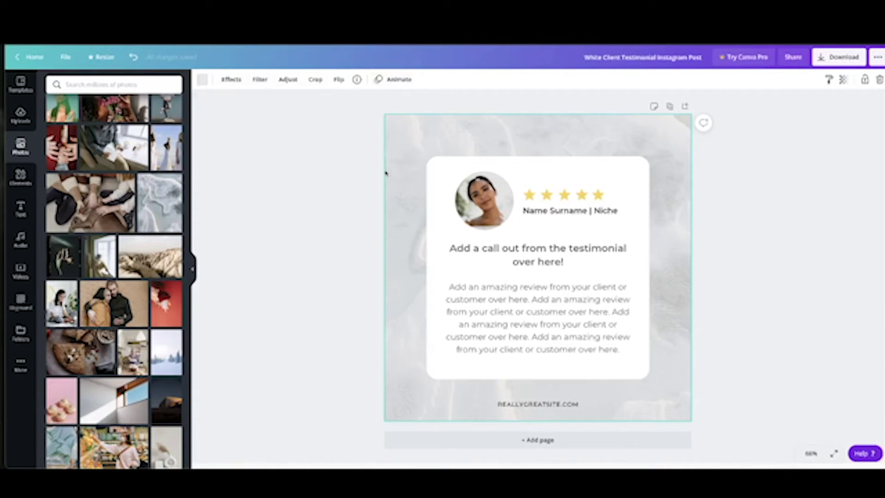
left_click(202, 80)
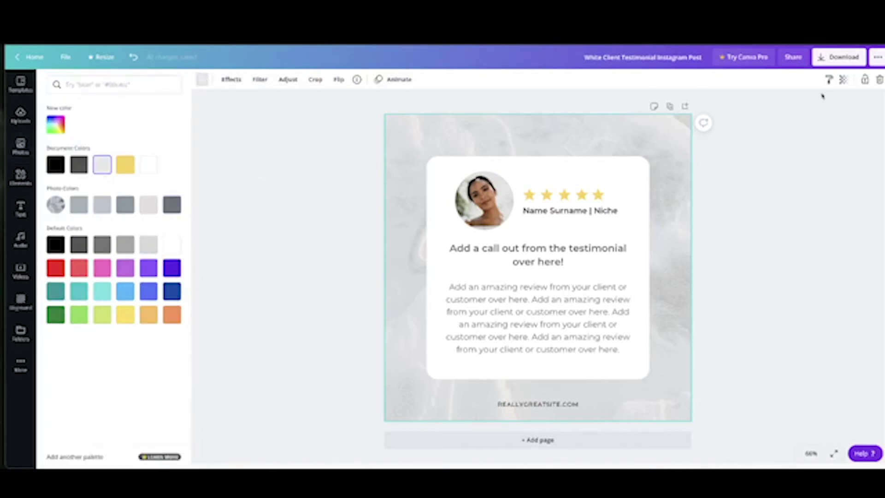
left_click(844, 79)
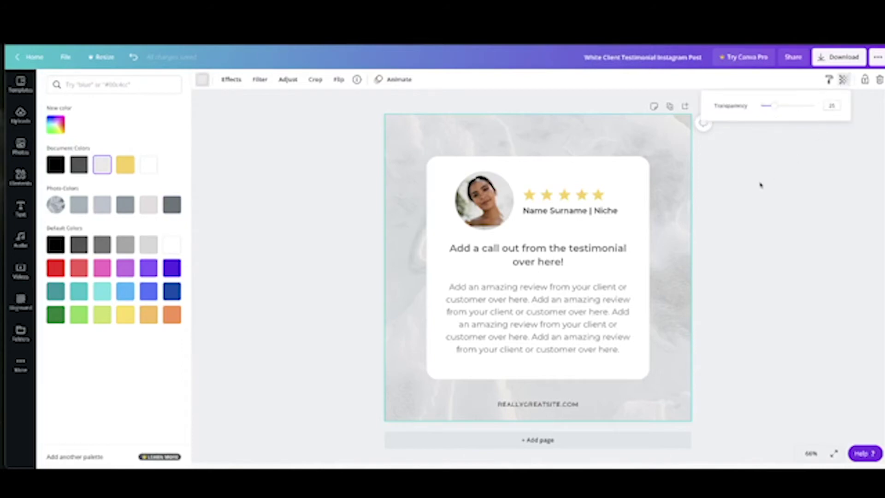
mouse_move(776, 106)
left_mouse_down()
mouse_move(829, 110)
mouse_move(769, 113)
left_mouse_up()
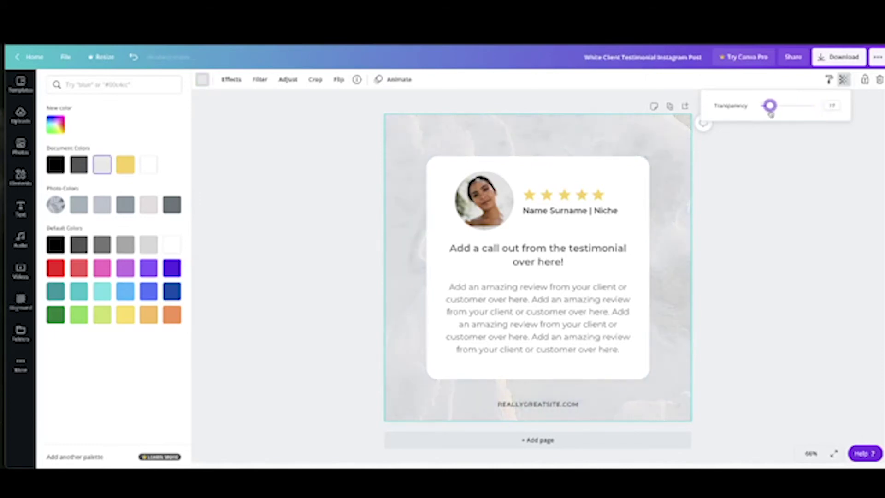
double_click(832, 105)
type("25")
left_click(793, 181)
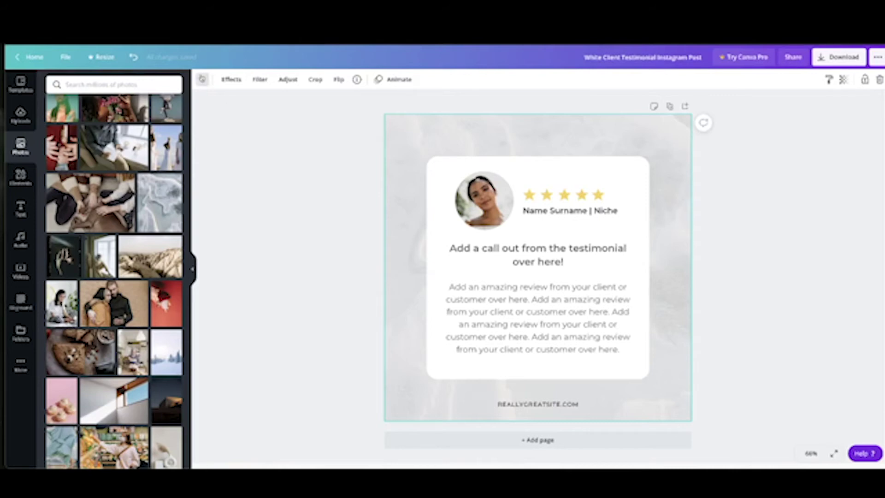
- Tint the marble background with the grey-blue swatch from its Photo Colors
left_click(202, 82)
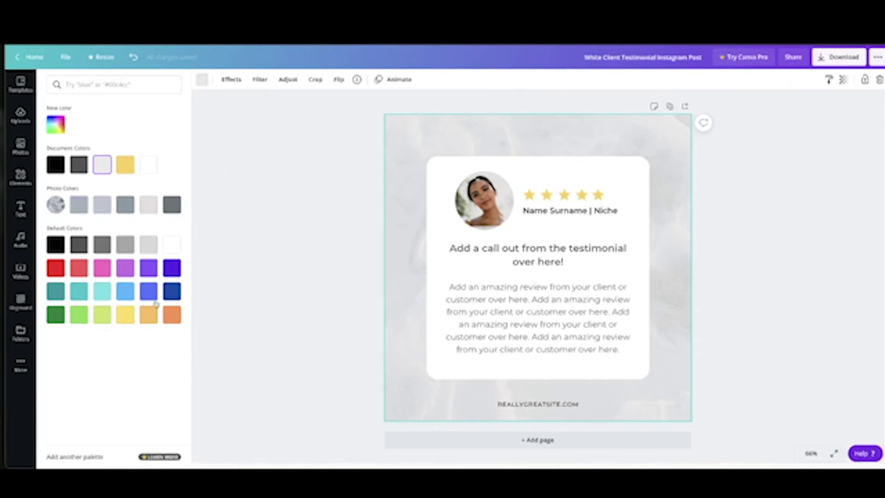
left_click(80, 210)
left_click(79, 205)
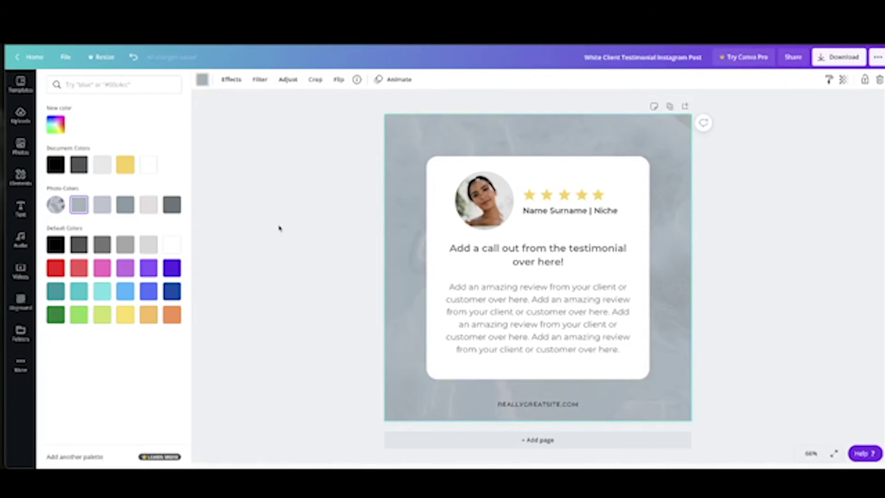
left_click(313, 223)
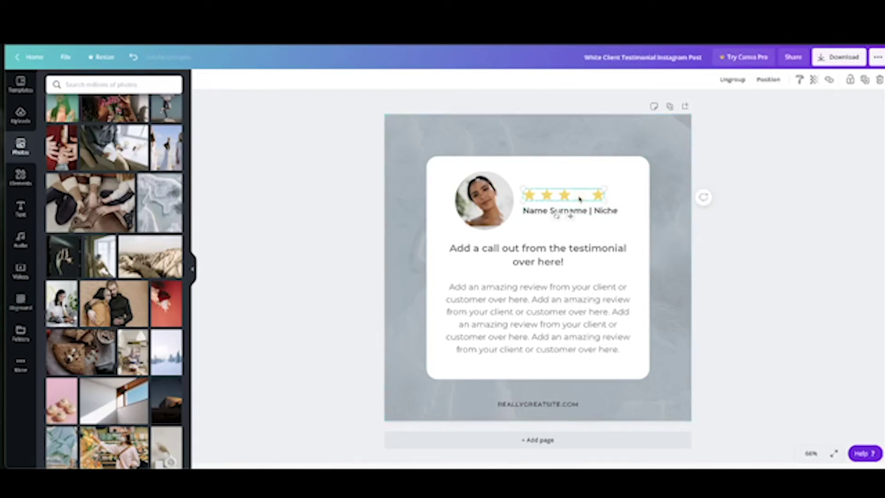
- Delete the five-star rating row from the card and bring up the Elements library
key("Delete")
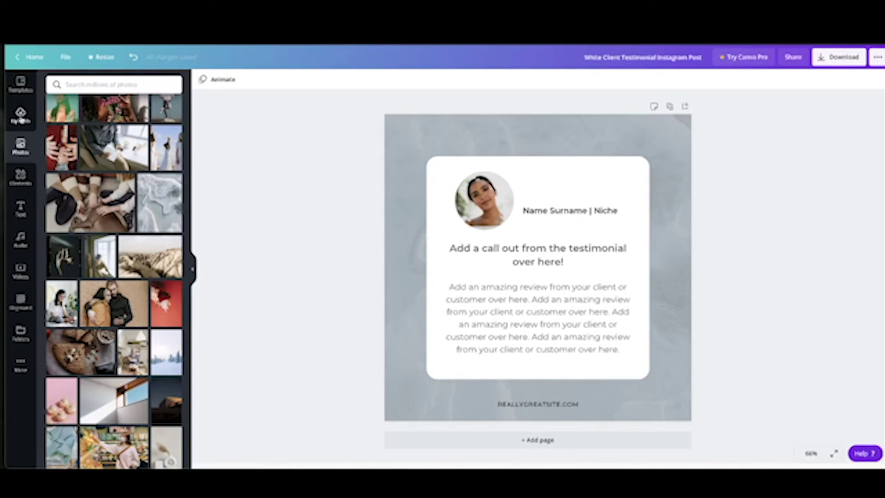
left_click(20, 176)
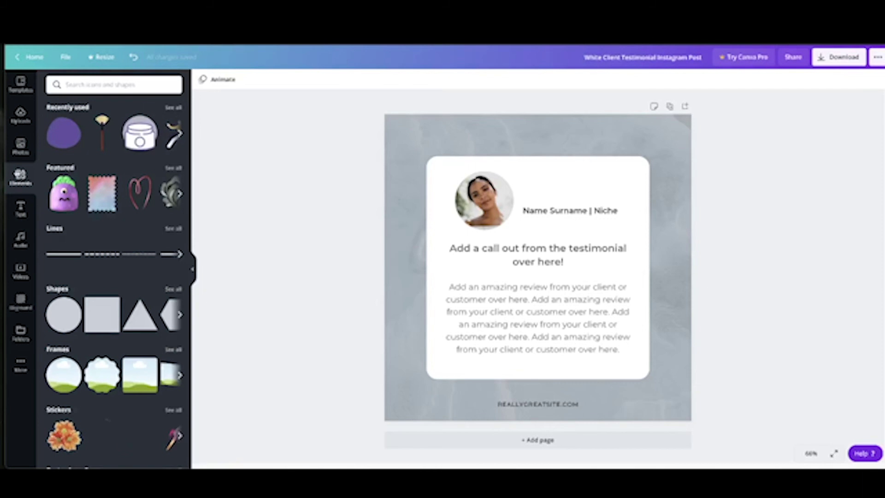
scroll(124, 234, "down", 3)
scroll(125, 235, "up", 3)
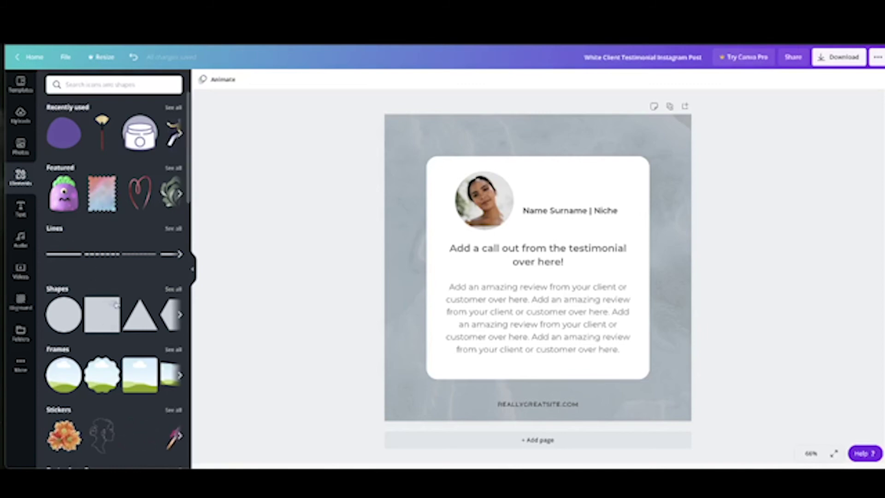
- Search elements for 'skincare', then for 'makeupbrush' to list brush stickers
left_click(97, 86)
type("skincare")
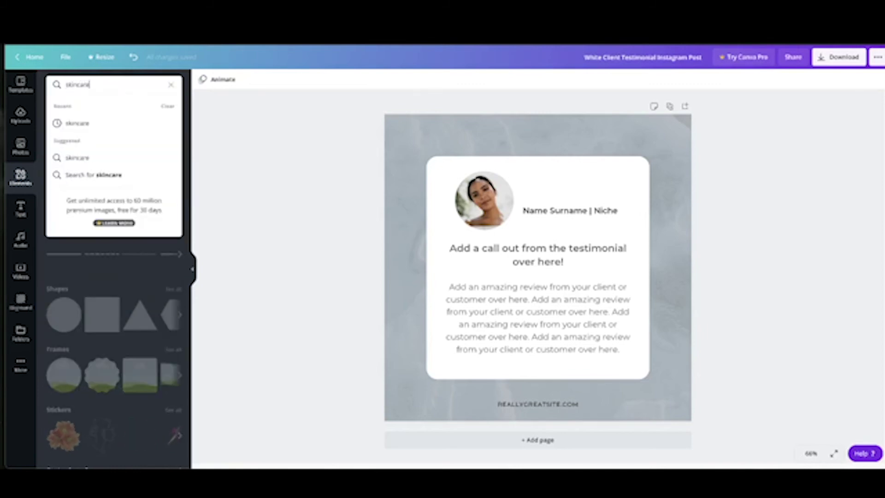
key("Return")
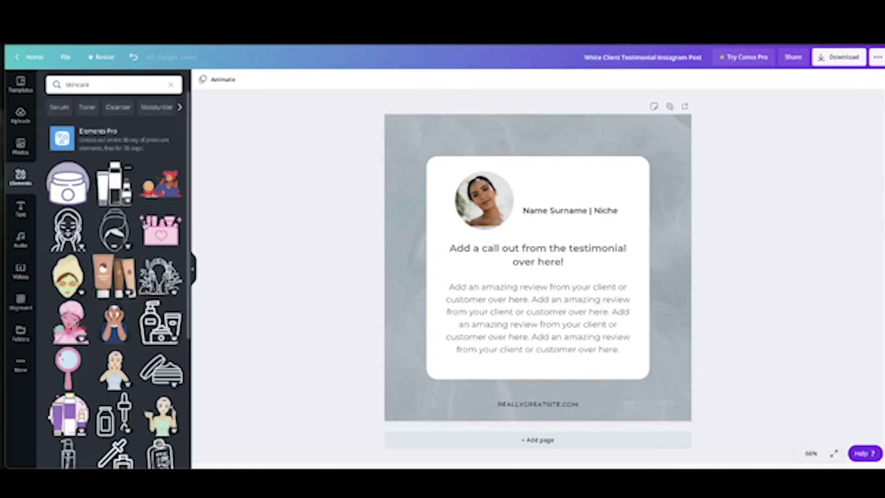
scroll(115, 277, "down", 5)
scroll(116, 231, "up", 5)
left_click(108, 86)
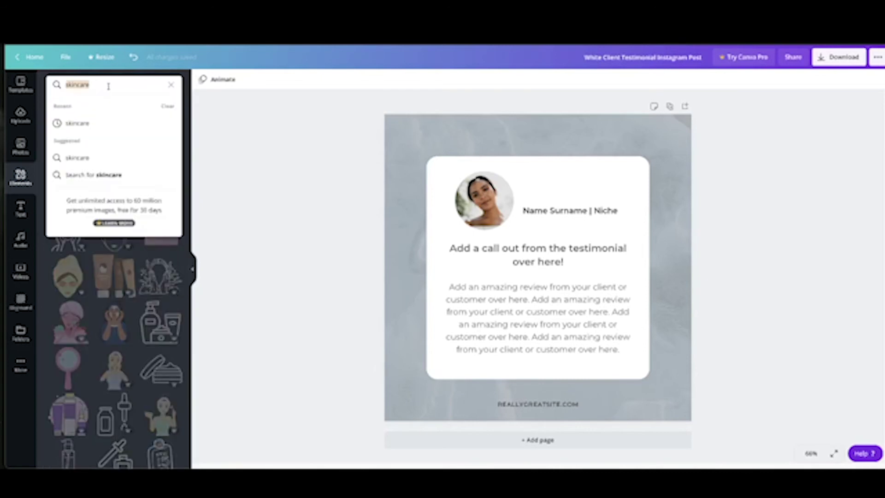
type("makeup")
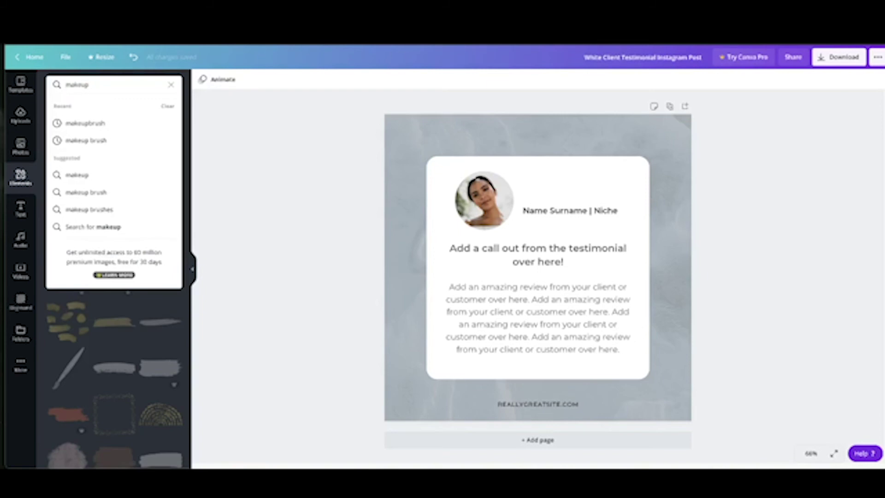
type("brush")
key("Return")
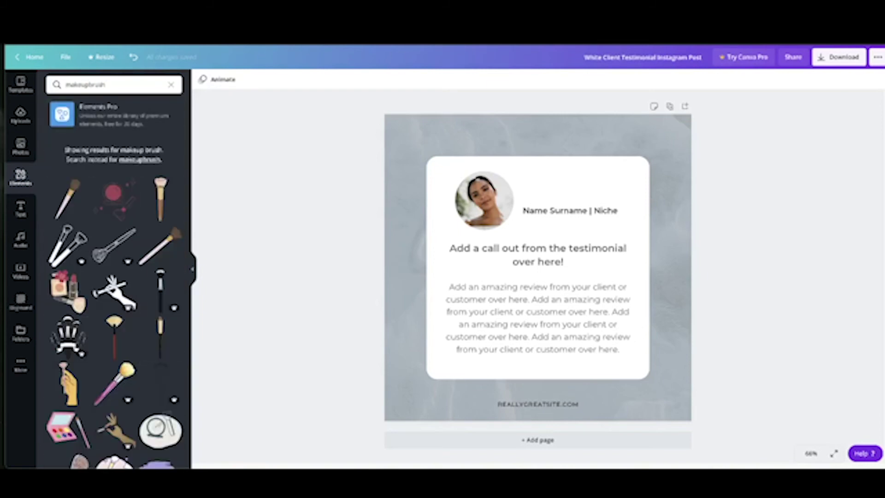
scroll(128, 215, "down", 3)
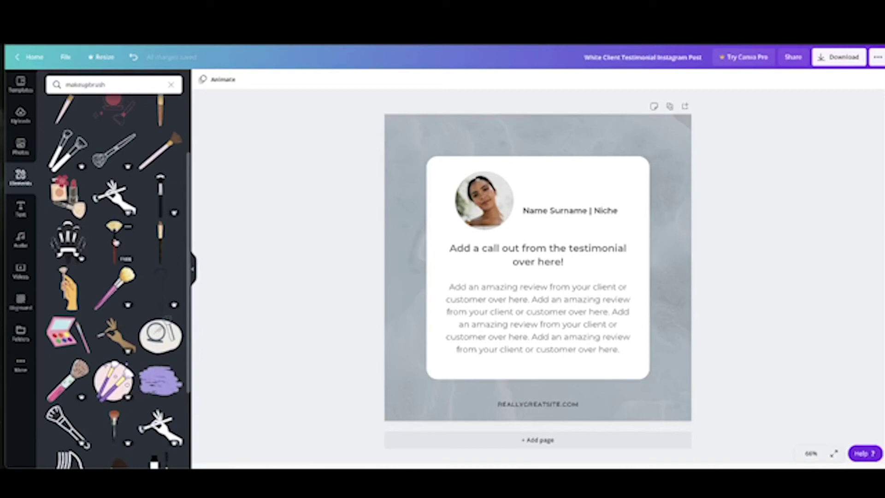
- Add the fan brush sticker, shrink it above the name line and tilt it diagonally
left_click(115, 240)
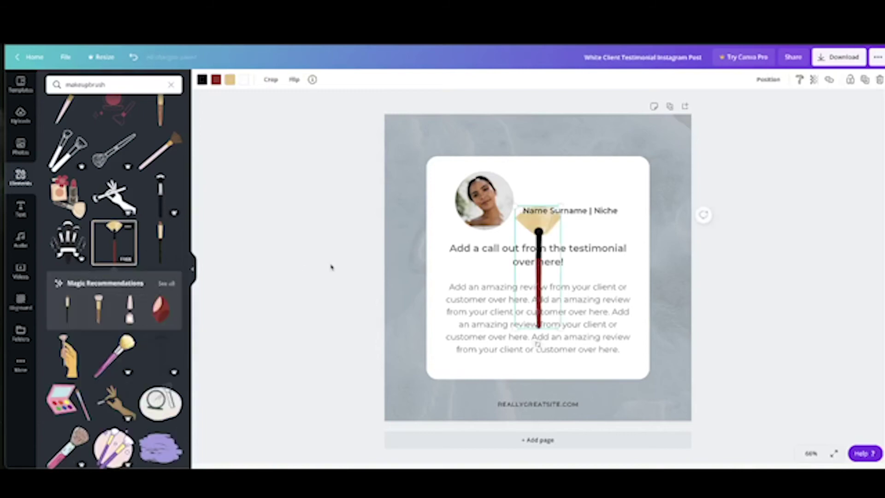
mouse_move(535, 344)
left_mouse_down()
mouse_move(525, 297)
mouse_move(563, 189)
left_mouse_up()
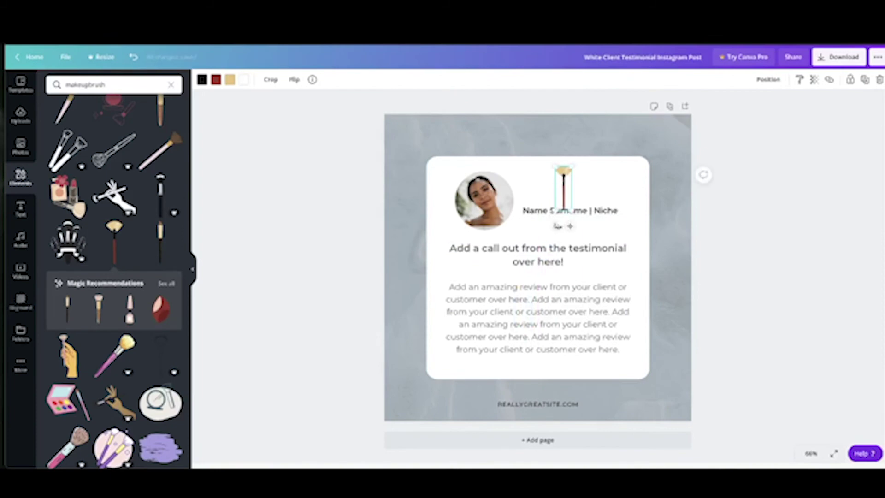
mouse_move(564, 224)
left_mouse_down()
mouse_move(618, 224)
mouse_move(520, 183)
mouse_move(618, 168)
left_mouse_up()
- Recolour the brush's handle, red band and gold tip all grey
left_click(202, 79)
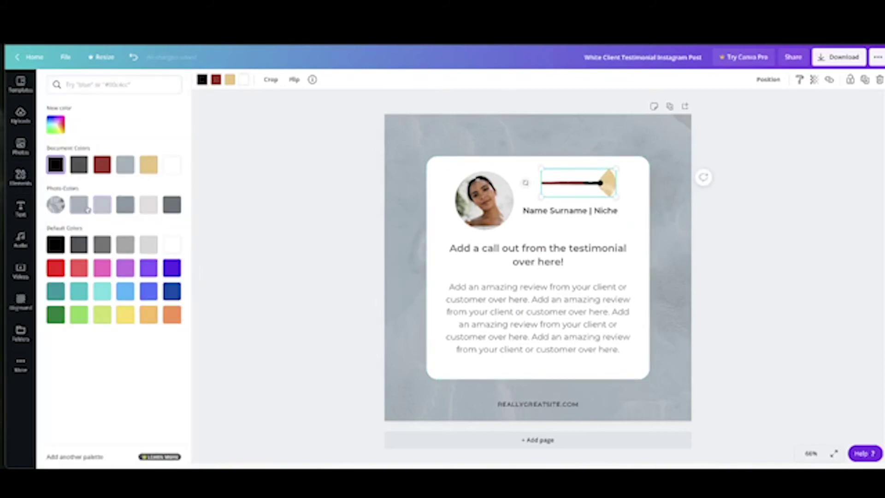
left_click(102, 205)
left_click(79, 205)
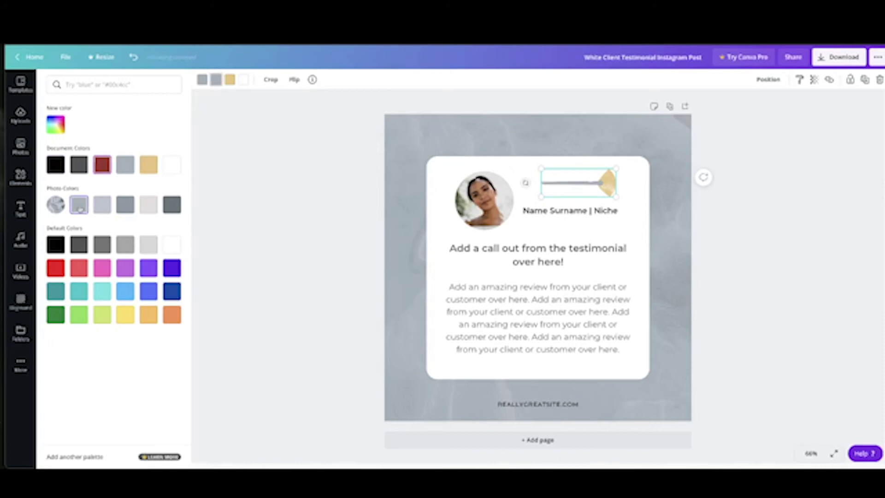
left_click(79, 205)
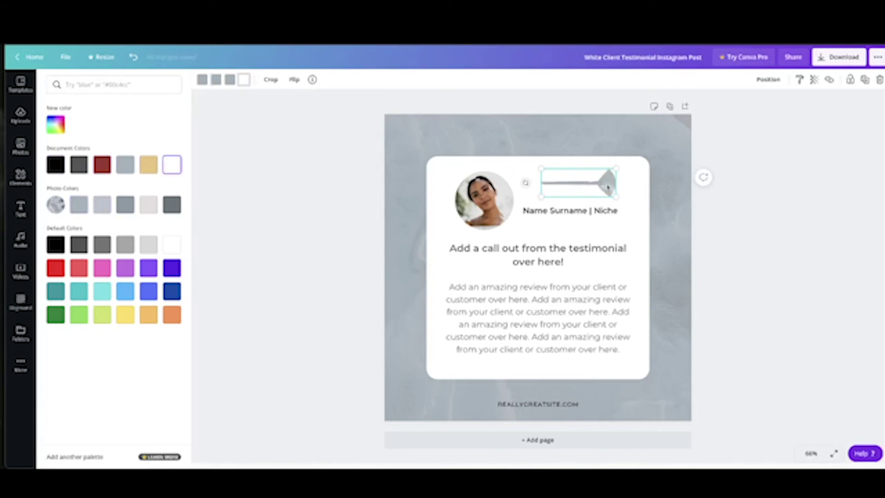
- Fine-tune the brush graphics' position and tilt above the name line
left_click_drag(611, 193, 593, 199)
left_click_drag(528, 202, 528, 213)
mouse_move(582, 199)
left_mouse_down()
mouse_move(583, 172)
mouse_move(589, 178)
left_mouse_up()
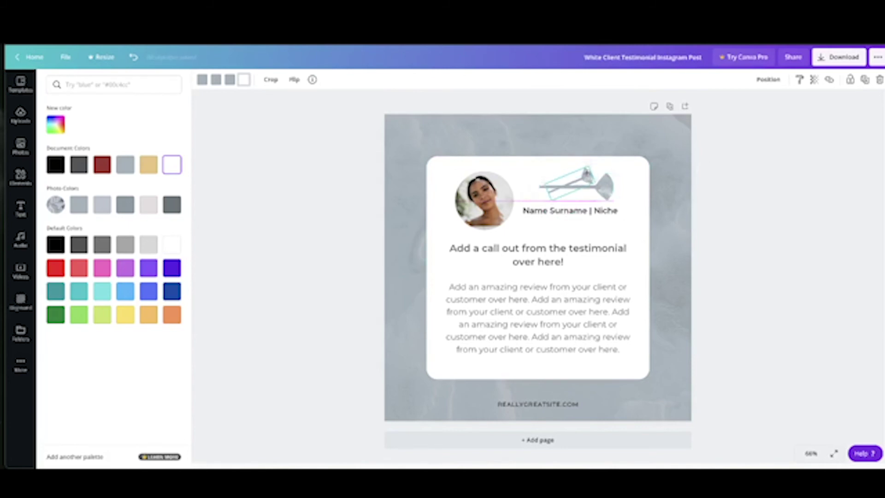
left_click(736, 214)
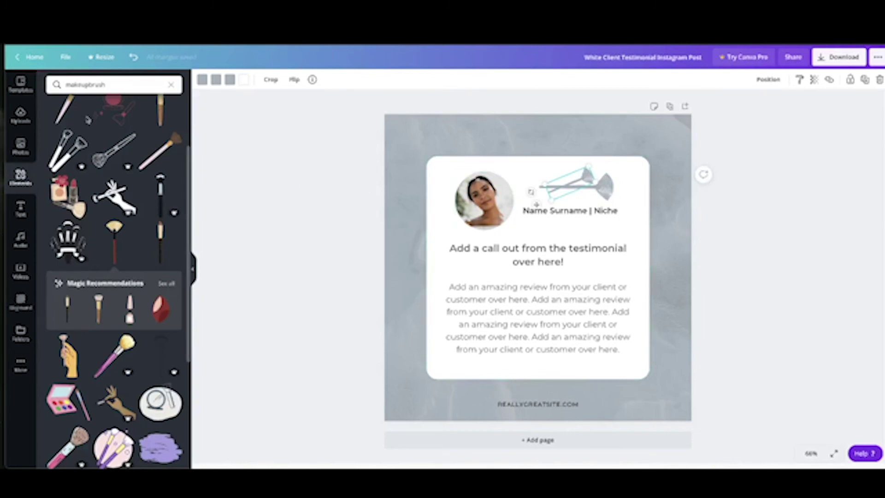
- Clear the element search and add a circle frame from the Frames collection
left_click(20, 115)
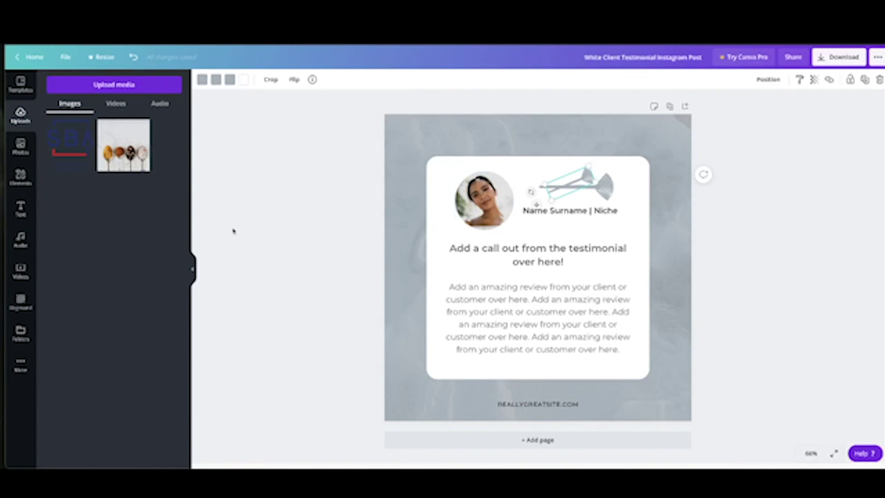
left_click(20, 177)
scroll(97, 259, "down", 2)
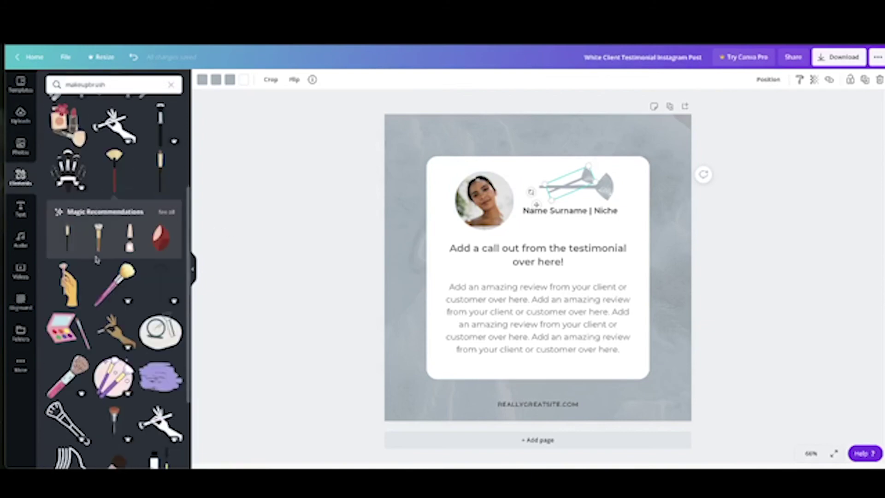
scroll(97, 260, "up", 2)
left_click(171, 85)
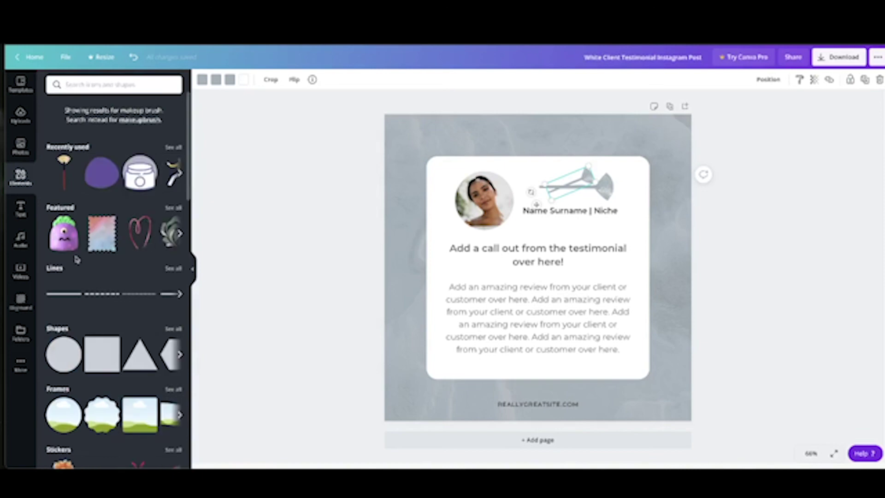
scroll(76, 260, "down", 3)
left_click(173, 223)
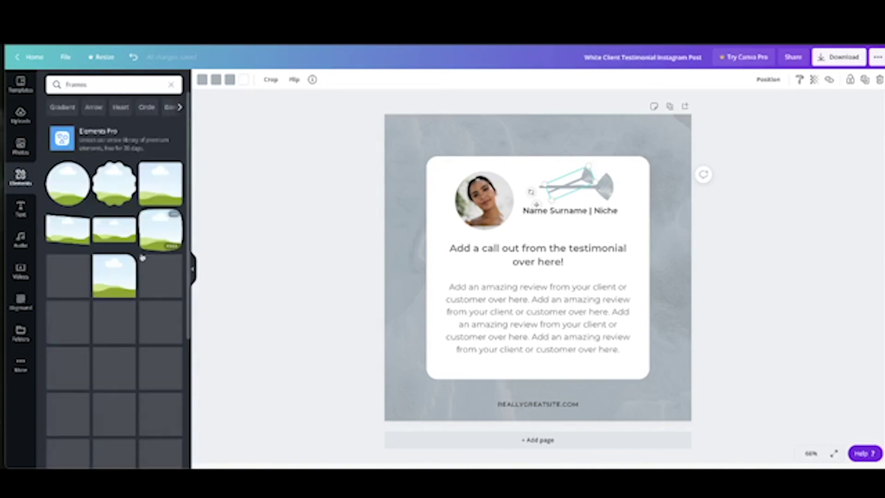
scroll(142, 257, "down", 6)
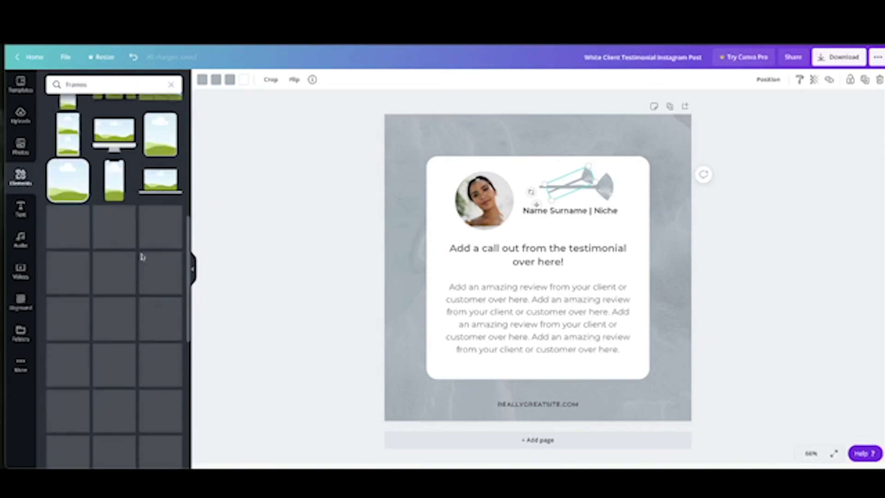
scroll(143, 258, "down", 5)
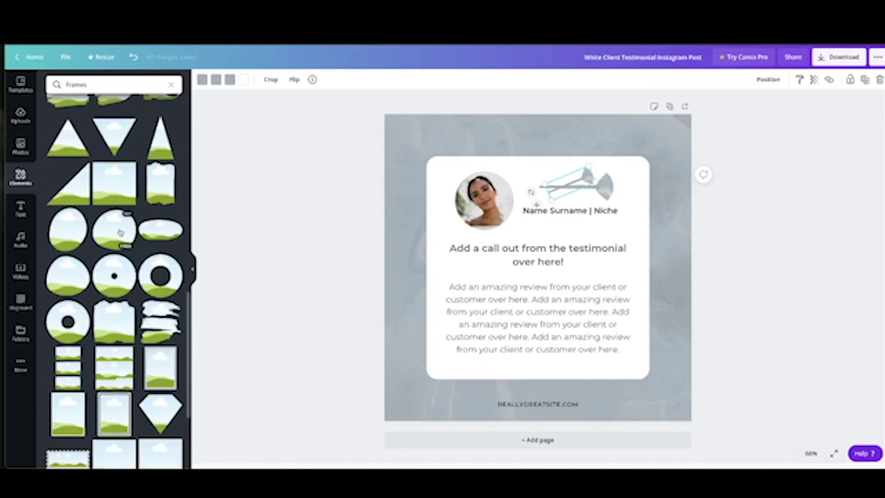
left_click(120, 233)
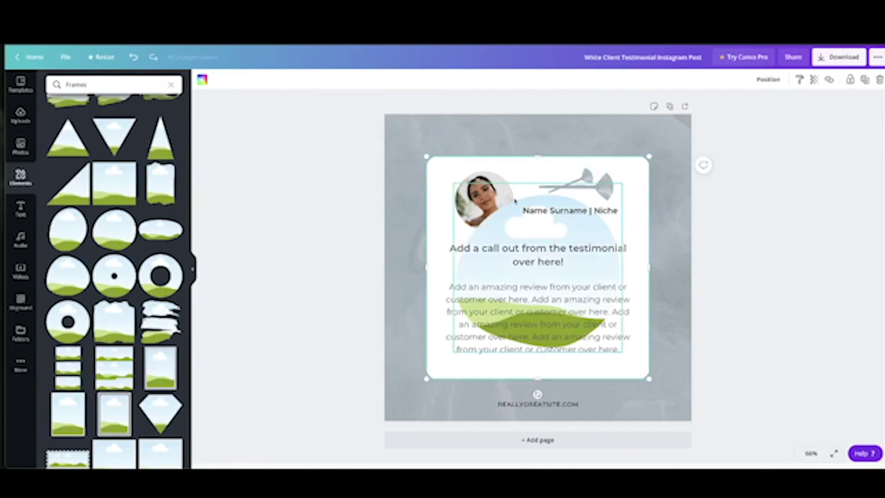
- Size the circle frame like the portrait, delete the old portrait and put the frame in its place
left_click_drag(516, 201, 437, 136)
left_click_drag(553, 107, 482, 245)
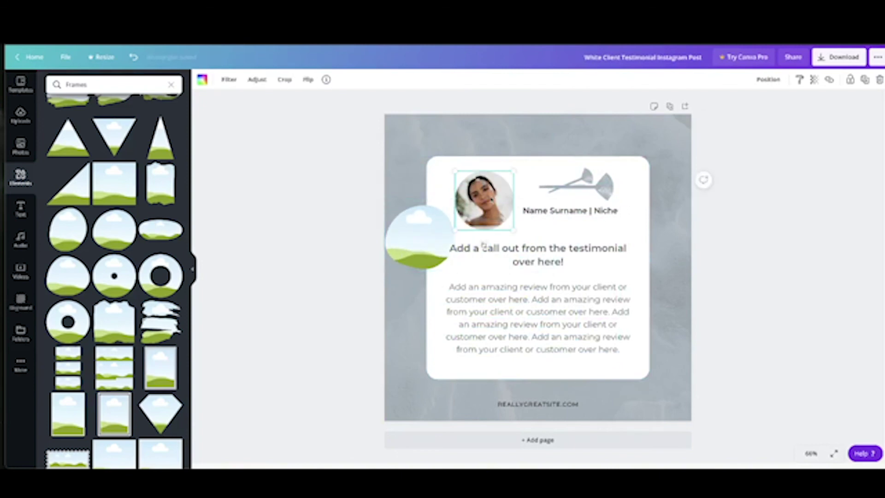
key("Delete")
left_click_drag(423, 237, 480, 198)
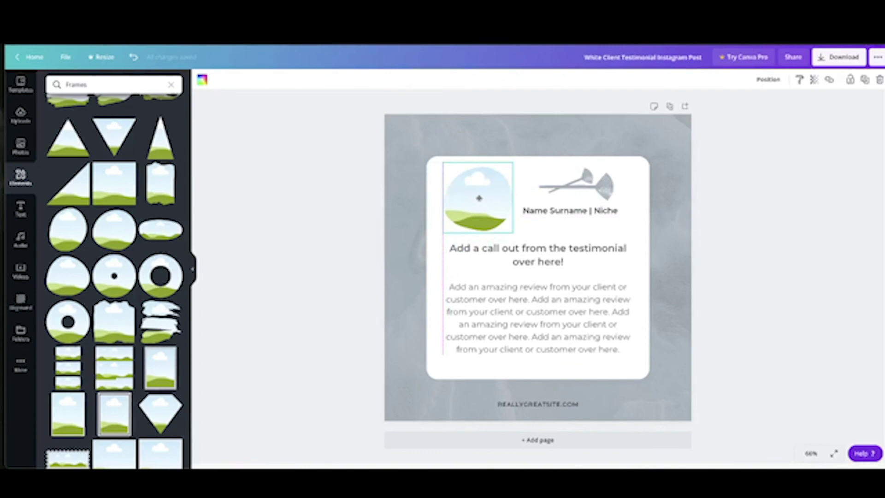
left_click(20, 115)
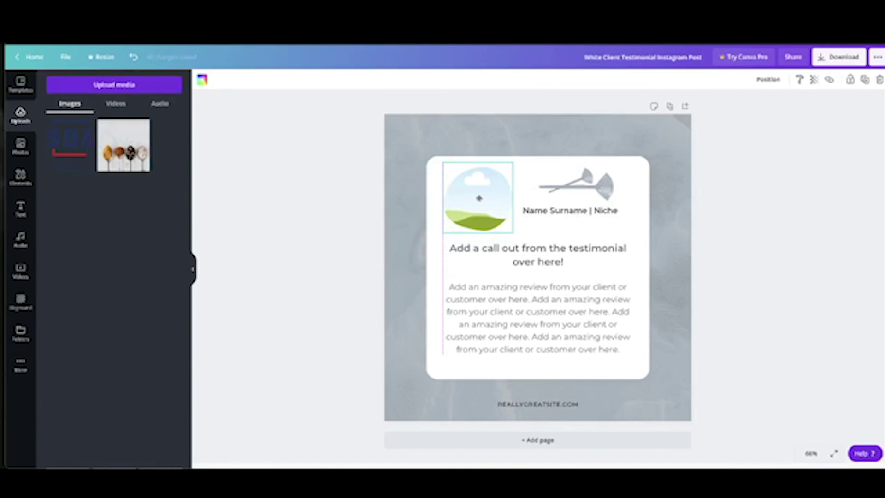
- Fill the circle frame with the stock photo of the masked woman in red and adjust its position
left_click(20, 177)
left_click(21, 147)
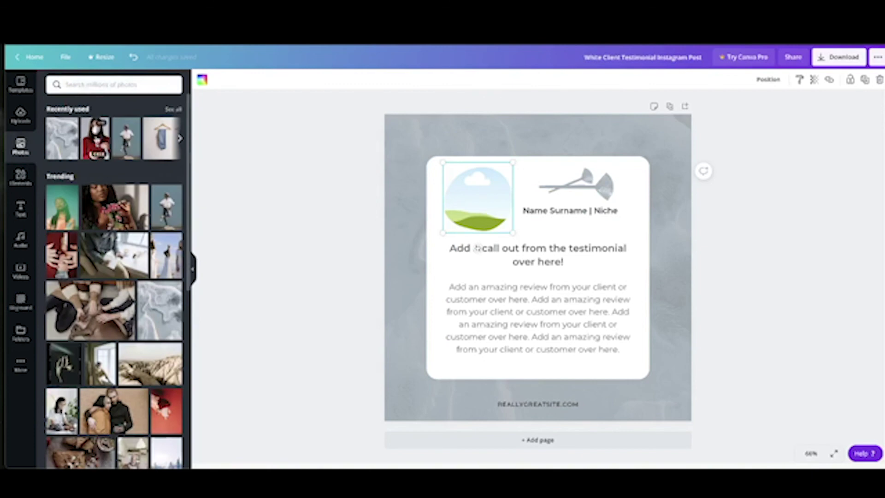
left_click_drag(95, 139, 485, 244)
double_click(490, 205)
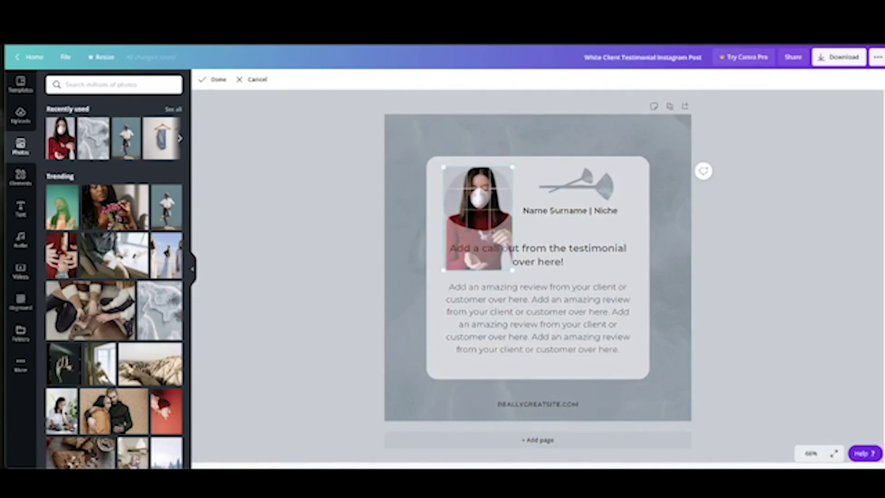
left_click(362, 205)
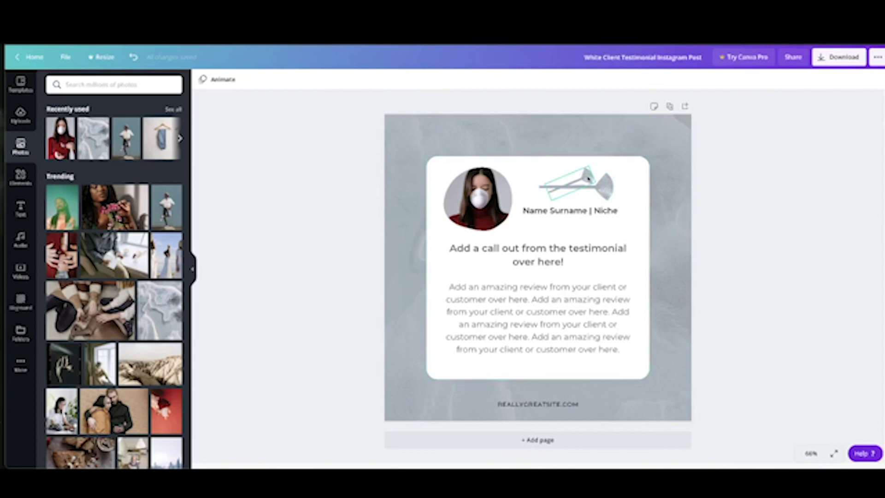
left_click(588, 178)
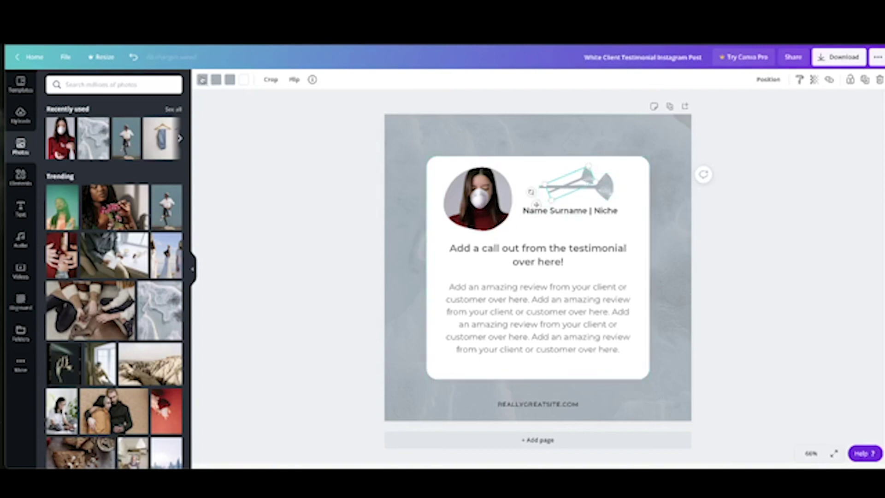
- Recolour the fan brush's first two colours dark maroon and its third colour red
left_click(202, 80)
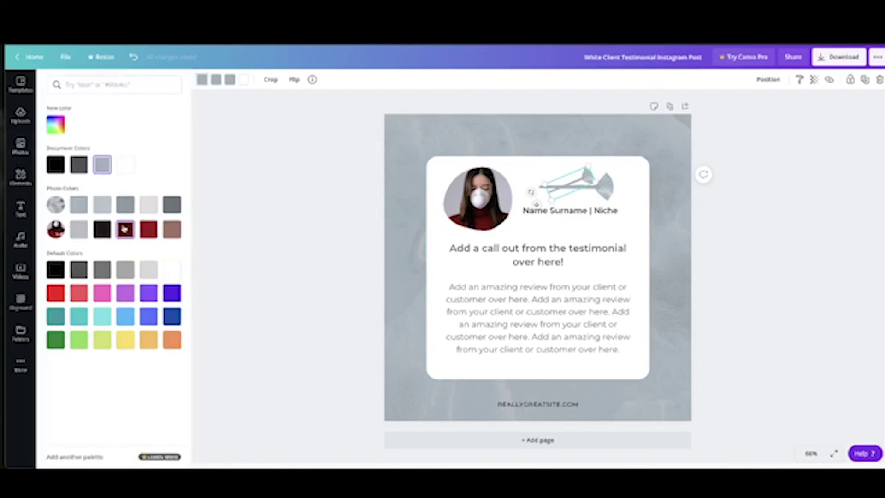
left_click(124, 229)
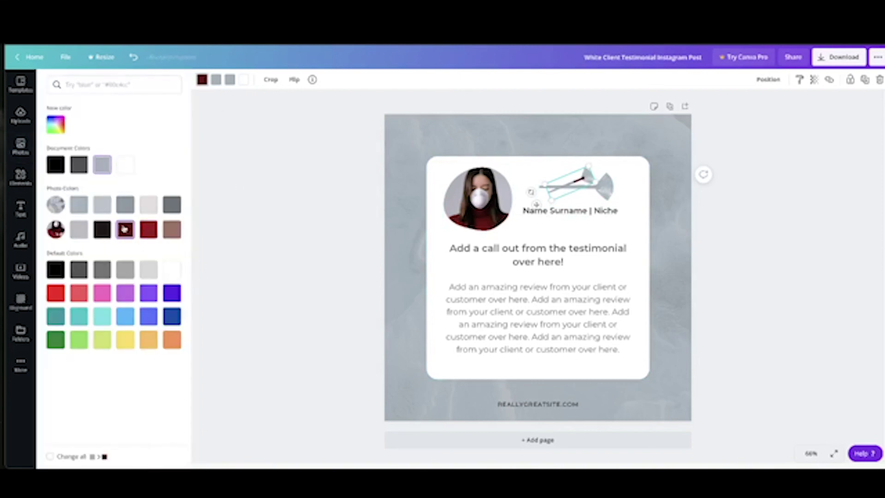
left_click(213, 80)
left_click(124, 230)
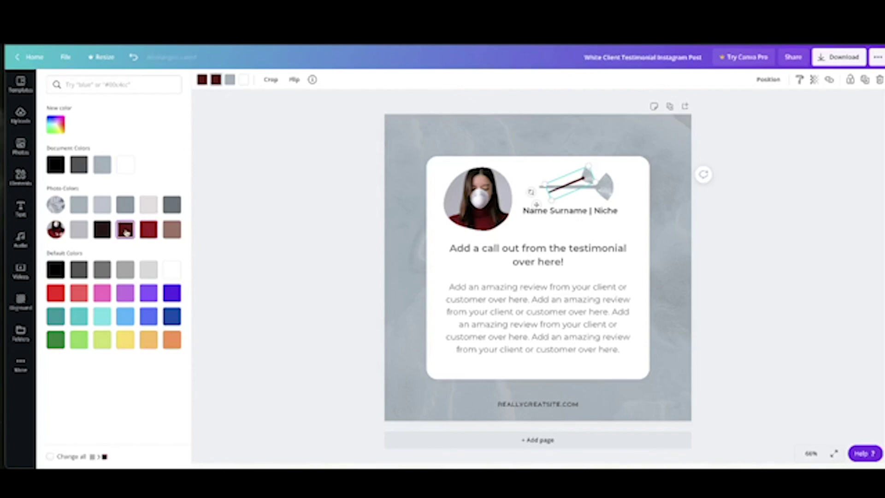
left_click(231, 81)
left_click(149, 229)
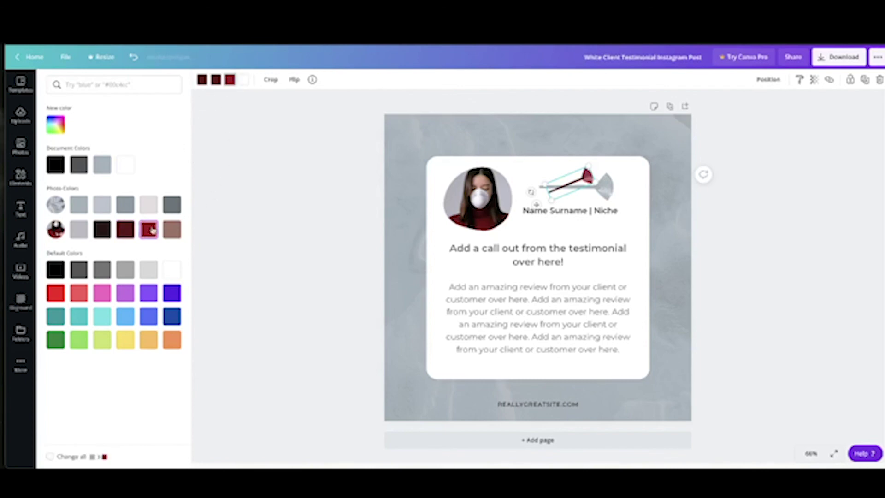
left_click(343, 182)
left_click(360, 182)
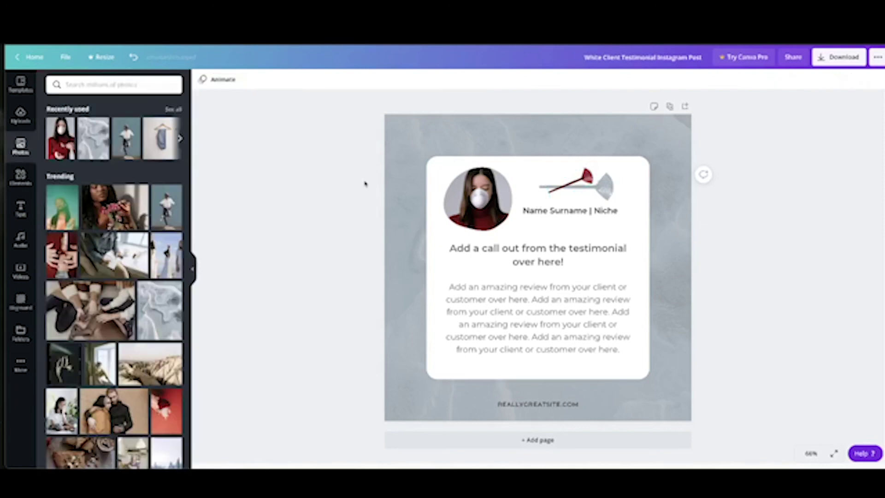